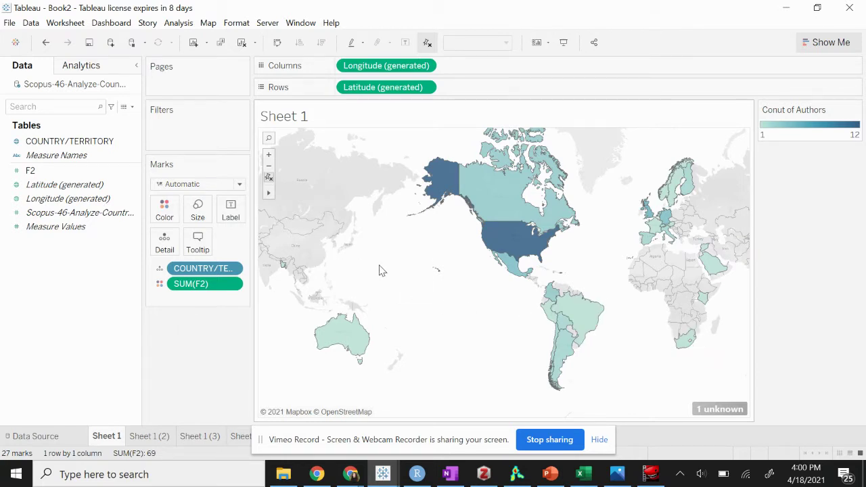
Show the author-count treemap on Sheet 1 (3), then minimize Tableau to reveal Web of Science
click(188, 437)
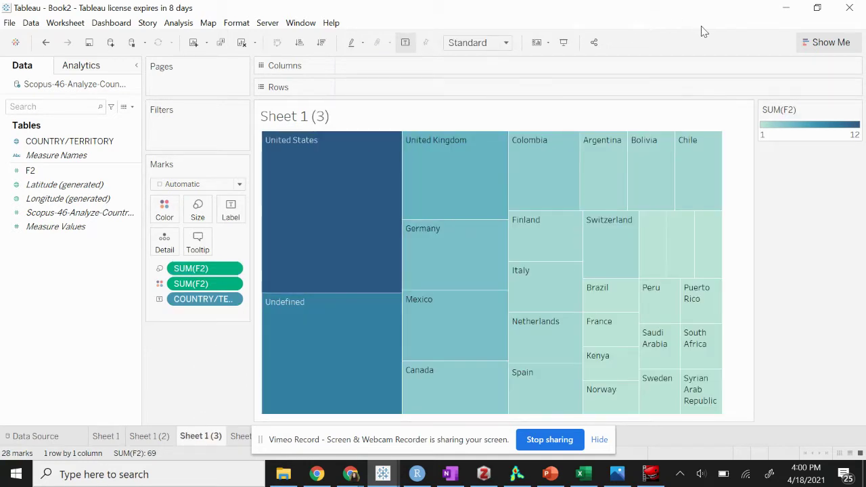
click(785, 8)
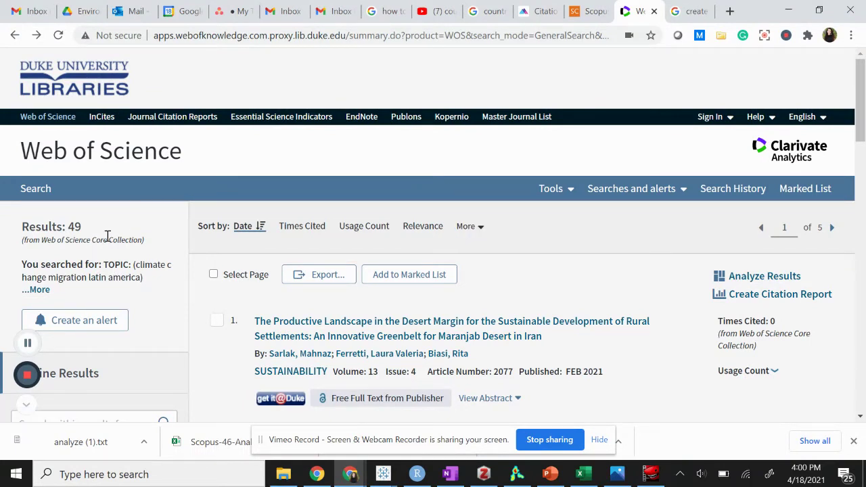
Expand the 'You searched for' summary to show the timespan and indexes behind the 49 results
click(36, 290)
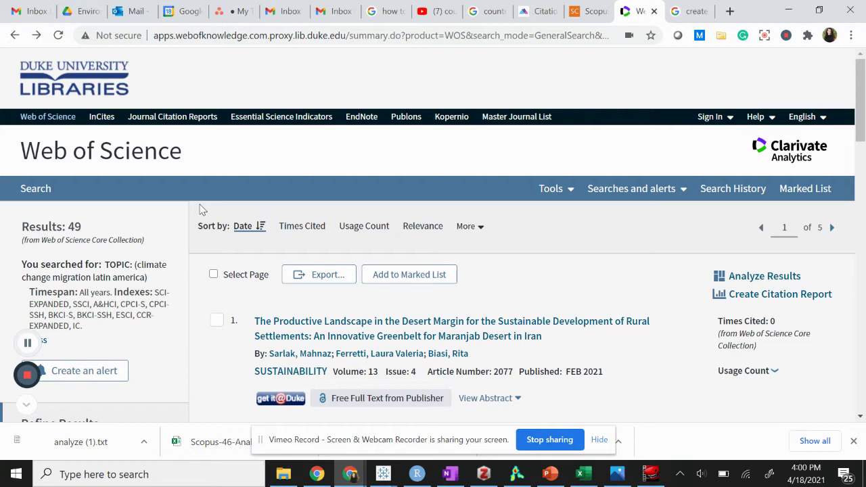
Open Analyze Results and review the Countries/Regions treemap: USA 25, Mexico 6, Colombia 6, Germany 5
click(769, 279)
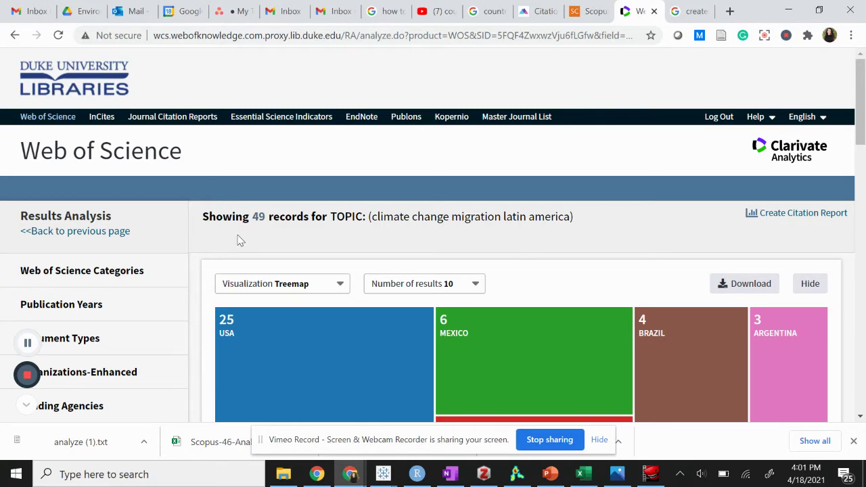
scroll(199, 251, down, 2)
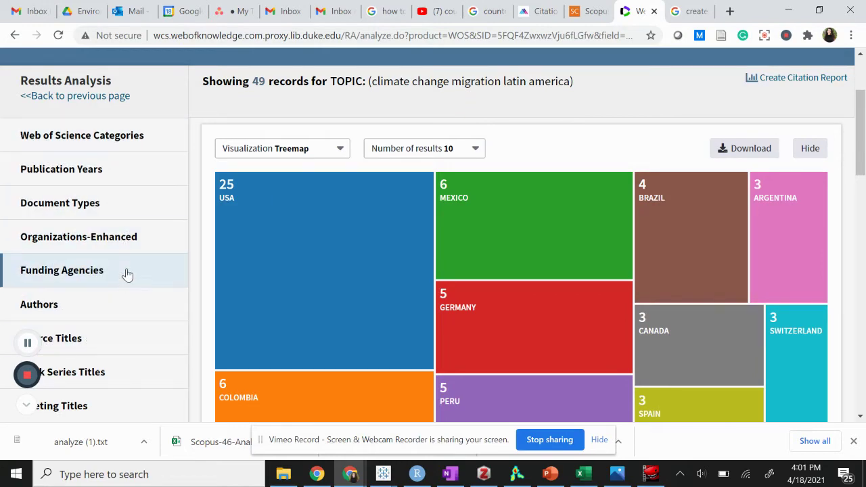
scroll(157, 293, down, 1)
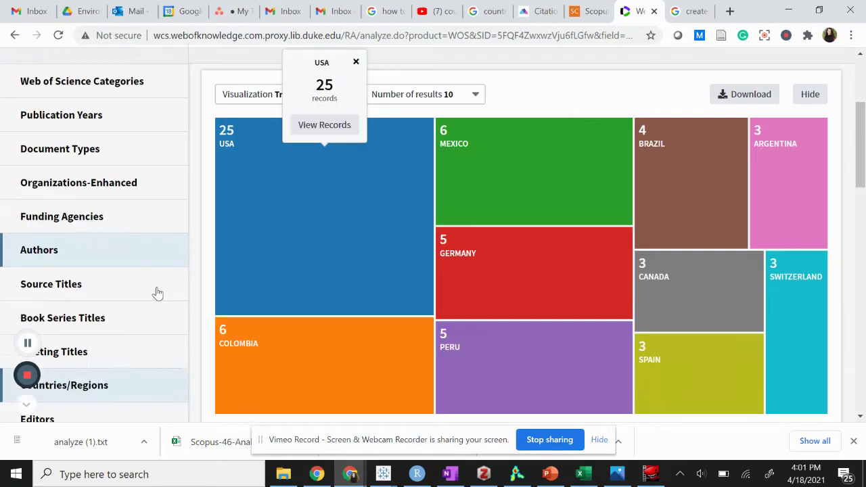
scroll(157, 293, down, 1)
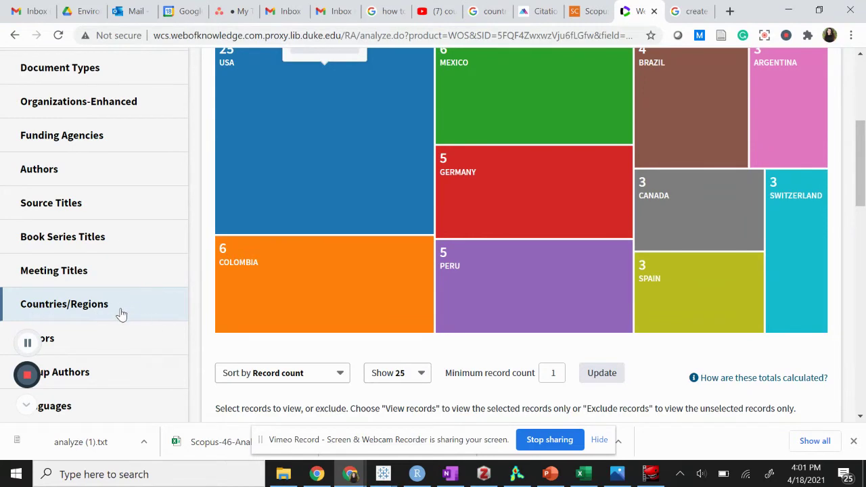
scroll(155, 298, up, 3)
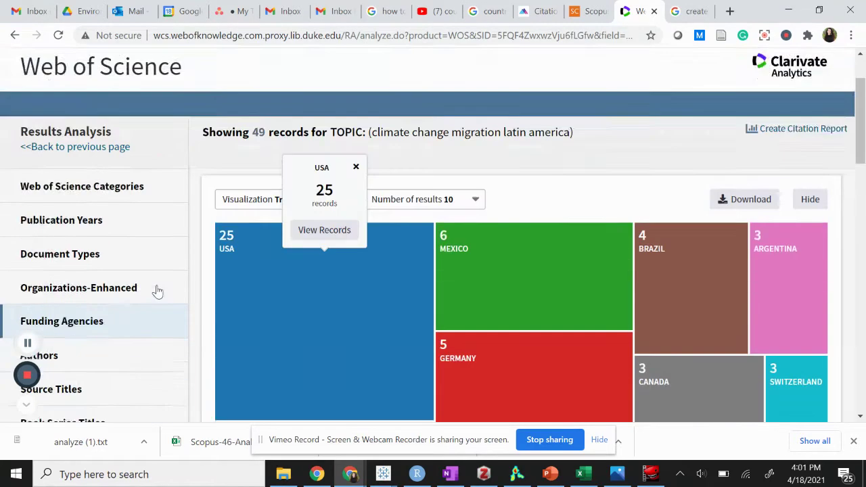
scroll(158, 292, up, 1)
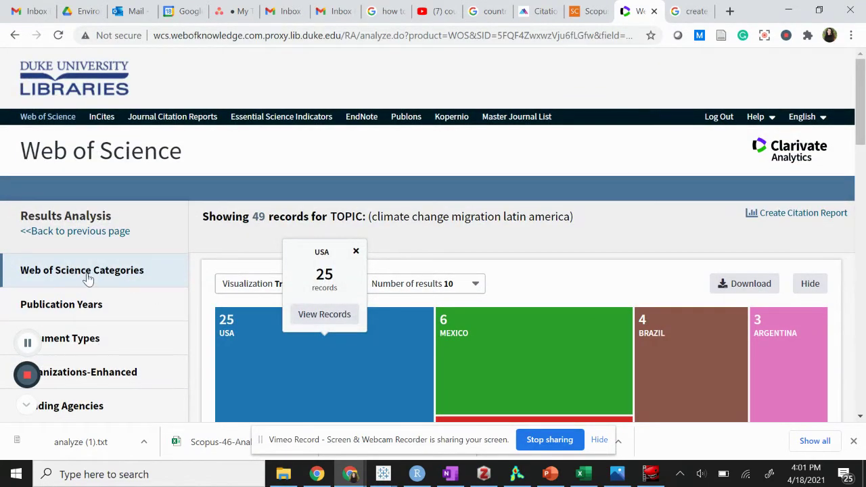
scroll(88, 279, down, 2)
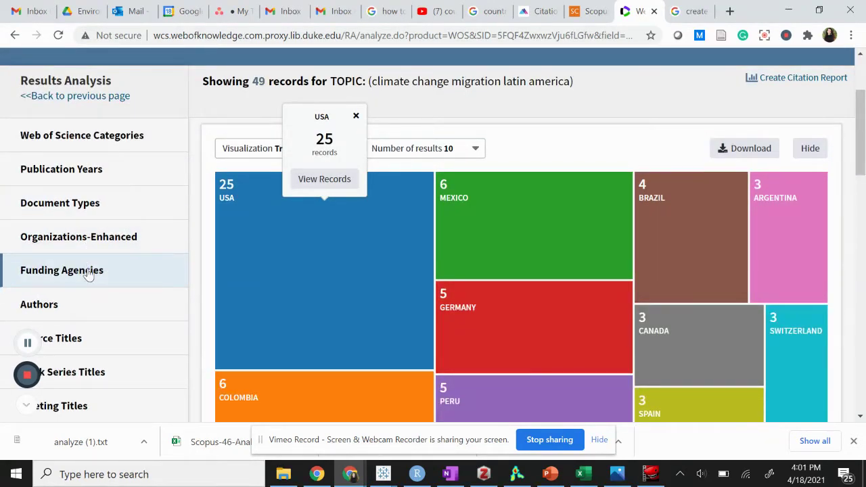
Close the USA popup and tick USA, COLOMBIA, MEXICO and GERMANY in the country table
click(567, 129)
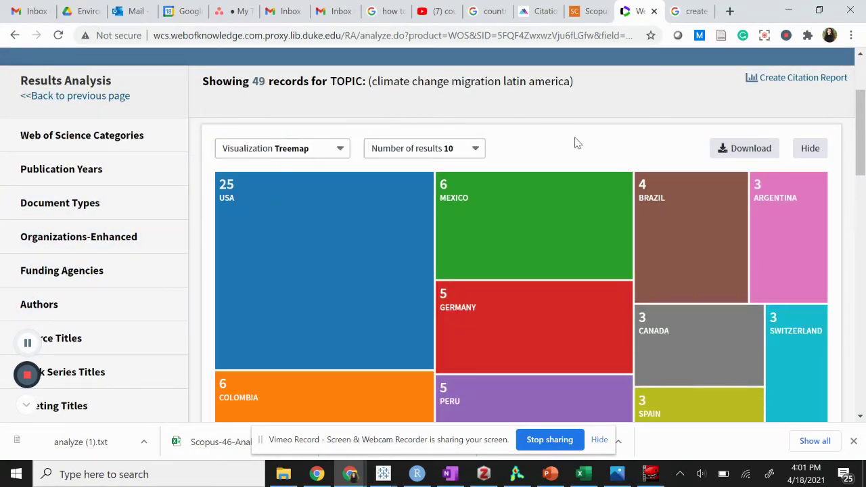
scroll(574, 144, down, 11)
scroll(573, 142, up, 6)
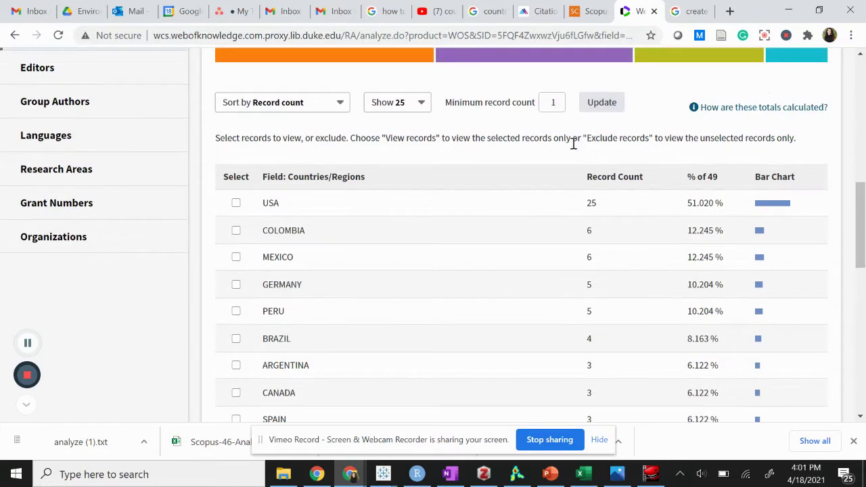
scroll(574, 142, down, 1)
scroll(593, 251, down, 9)
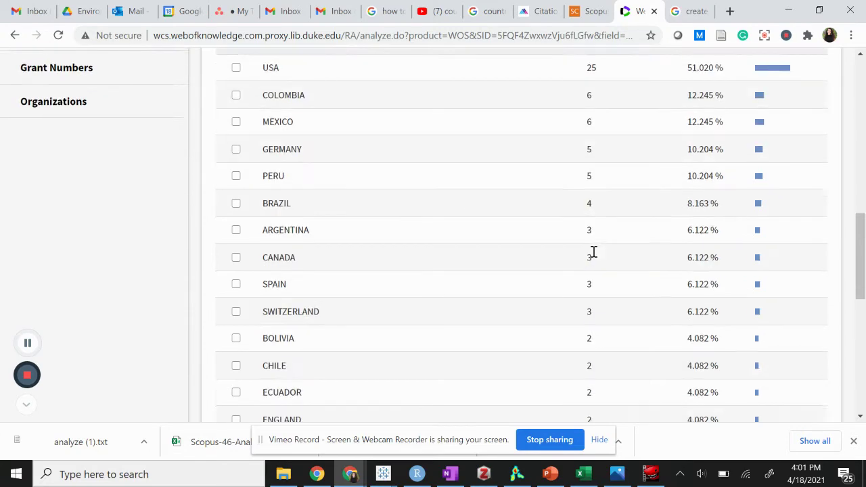
scroll(594, 254, up, 8)
scroll(594, 256, up, 2)
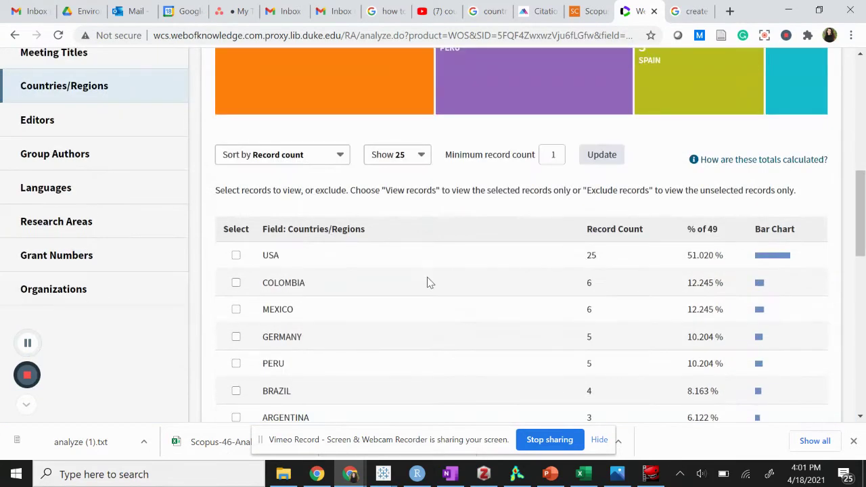
click(236, 255)
click(236, 282)
click(235, 309)
click(236, 336)
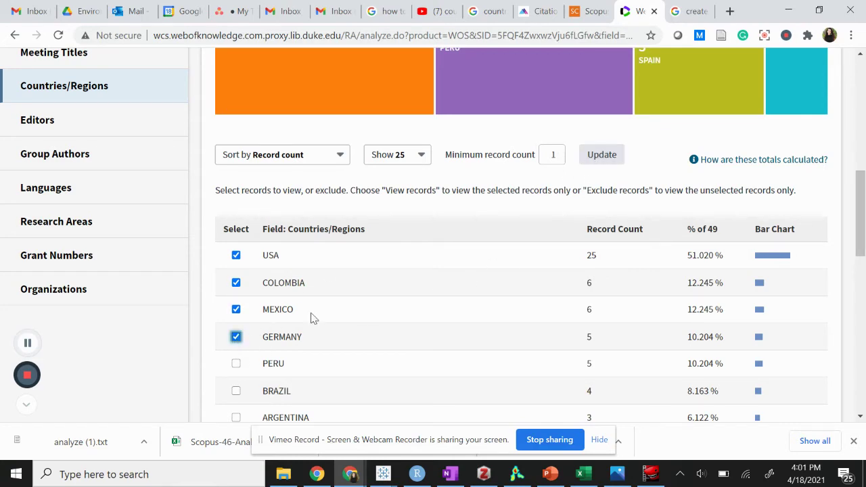
Check the Number of results options, keeping the chart at 10 countries
scroll(309, 319, up, 5)
mouse_move(660, 270)
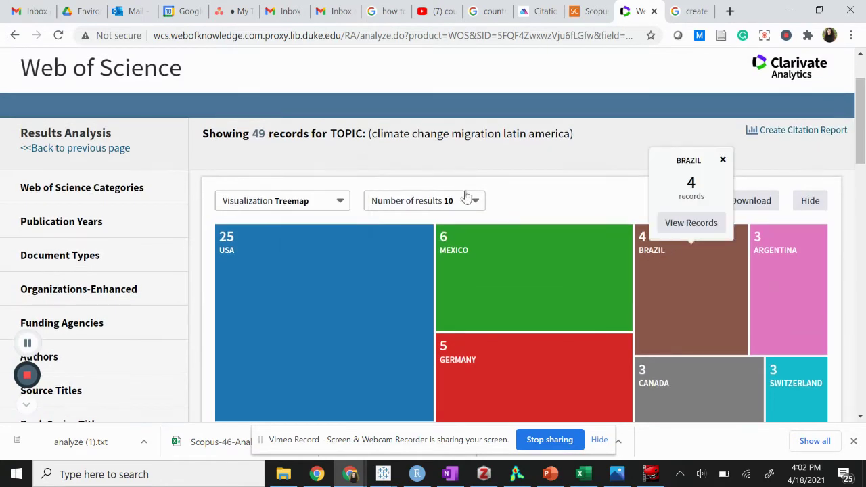
scroll(465, 196, down, 2)
click(447, 68)
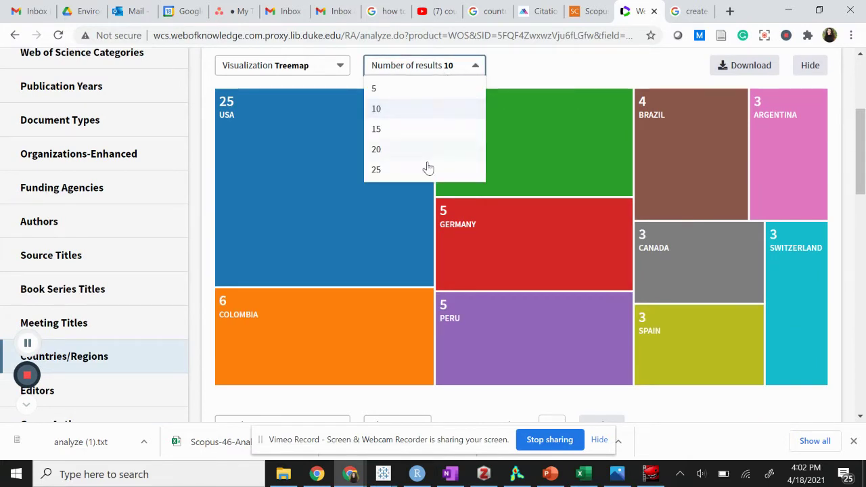
click(616, 77)
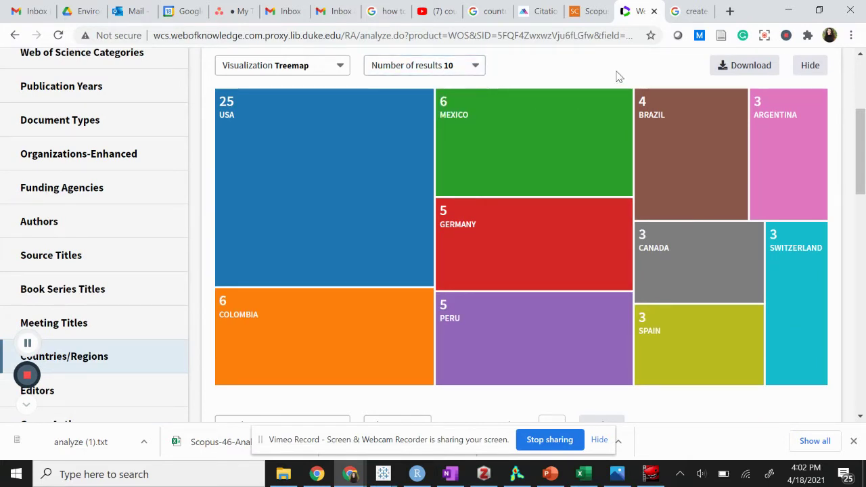
click(242, 70)
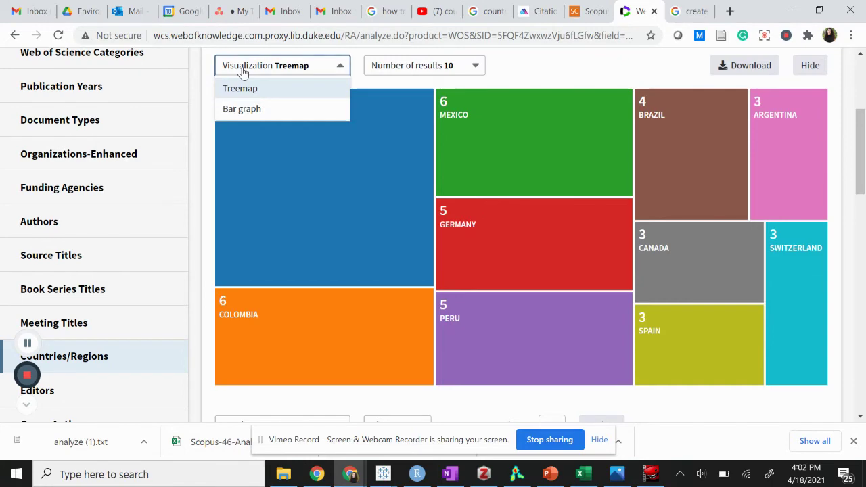
click(246, 109)
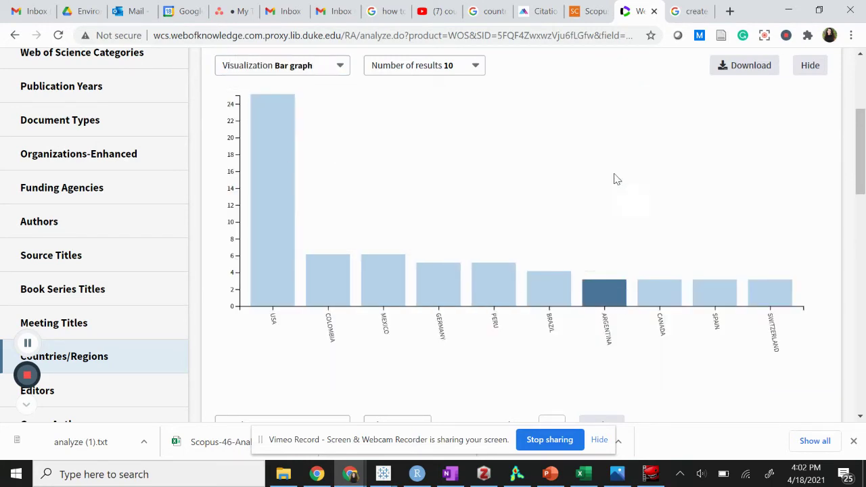
scroll(545, 140, down, 2)
scroll(541, 140, up, 2)
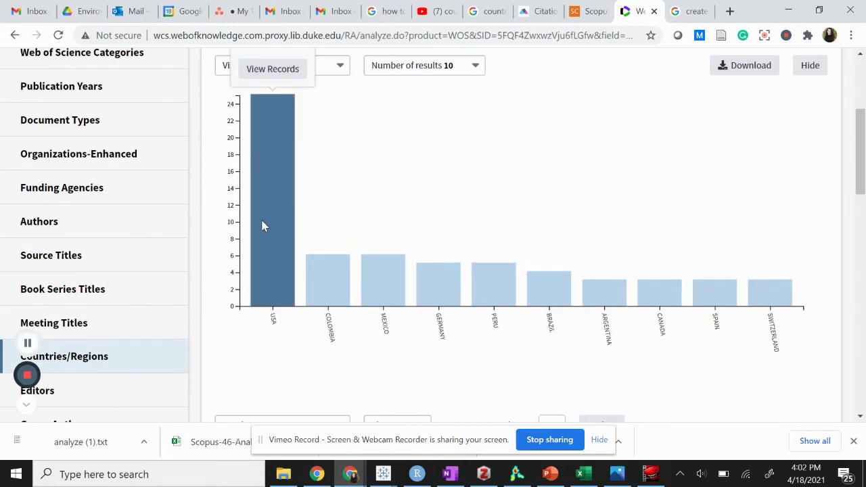
click(338, 71)
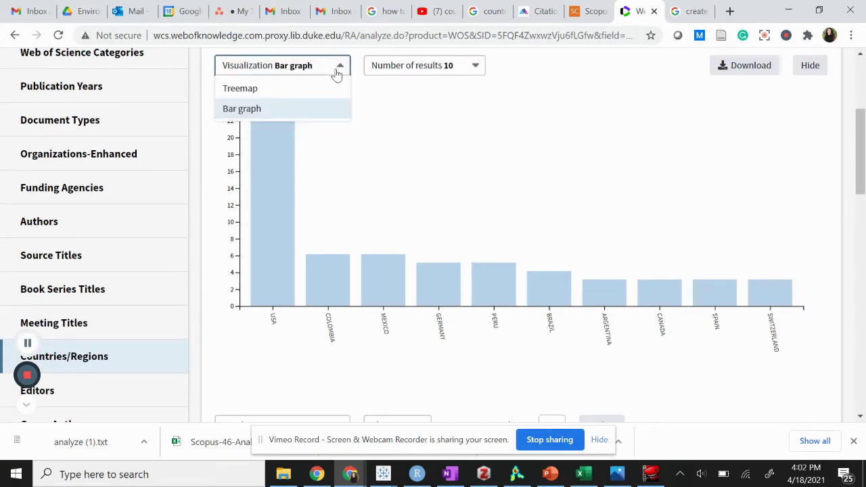
click(321, 89)
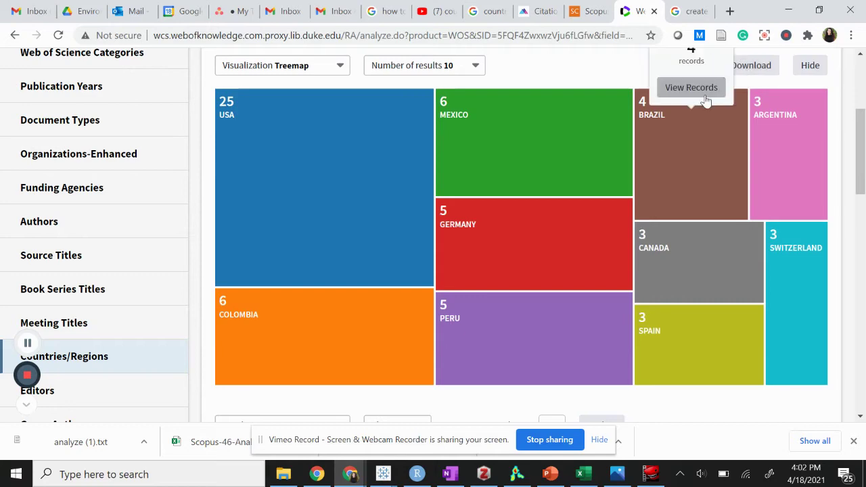
Choose 'All data rows (up to 100,000)' at the bottom of the country table
scroll(605, 93, up, 2)
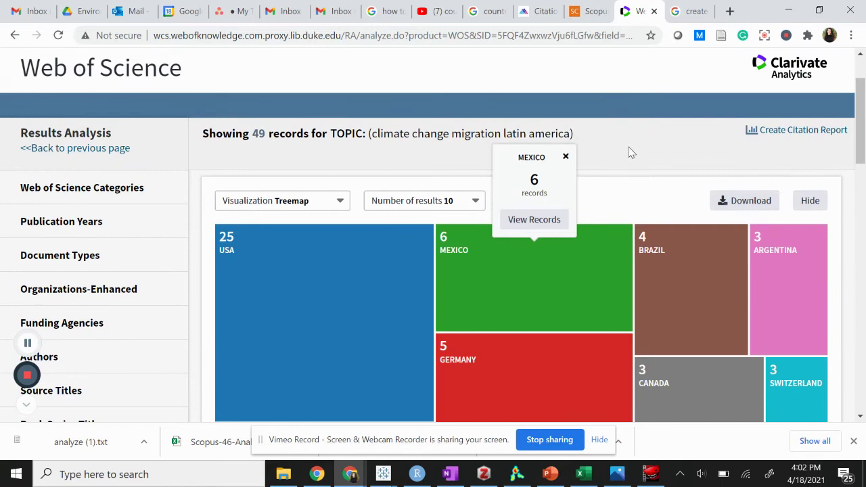
scroll(628, 151, down, 2)
scroll(624, 152, down, 15)
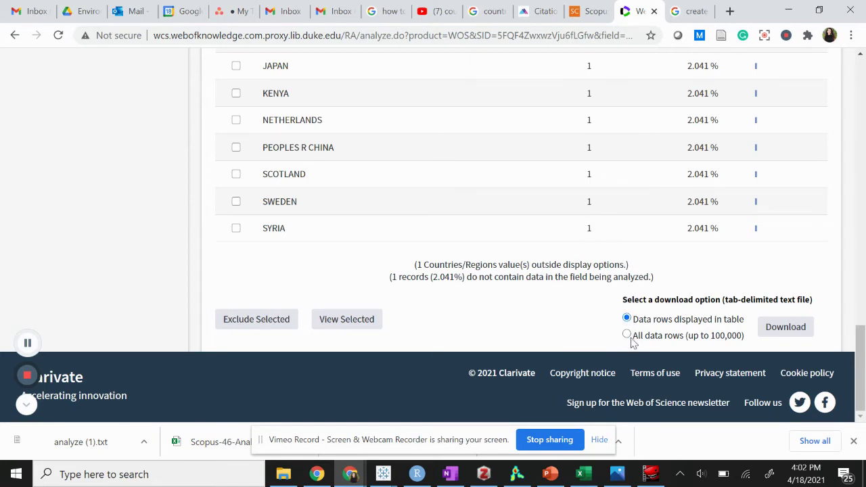
click(628, 335)
Switch to the Scopus results, open Analyze search results, and scroll to the Documents by country/territory card
click(603, 5)
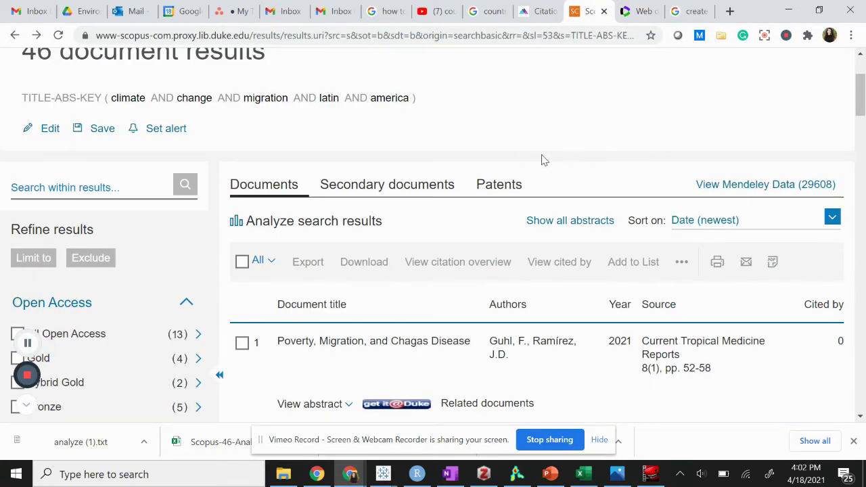
click(346, 233)
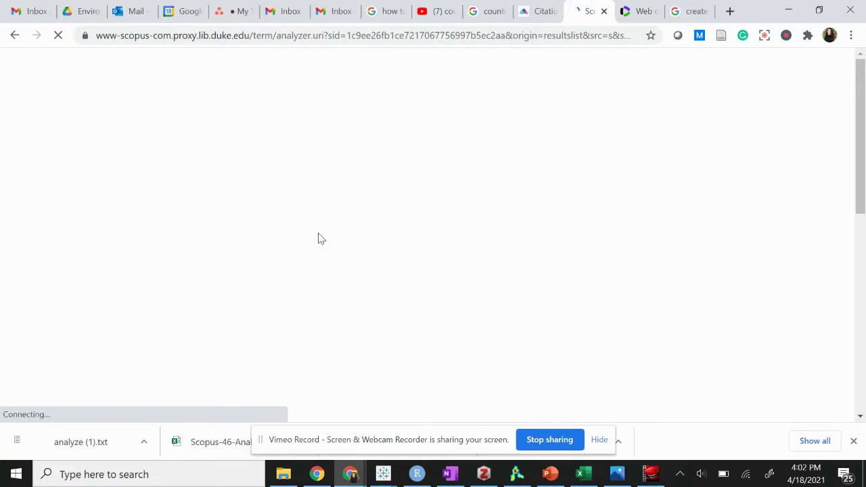
scroll(344, 228, down, 4)
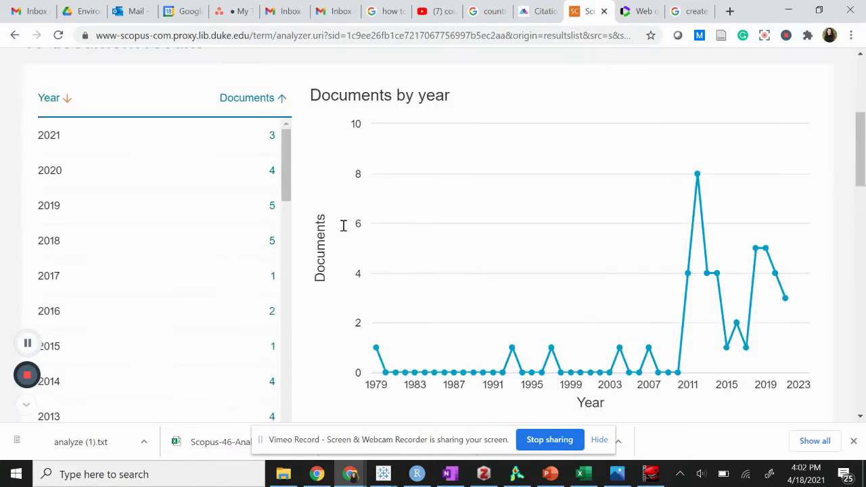
scroll(344, 230, up, 2)
scroll(344, 231, down, 5)
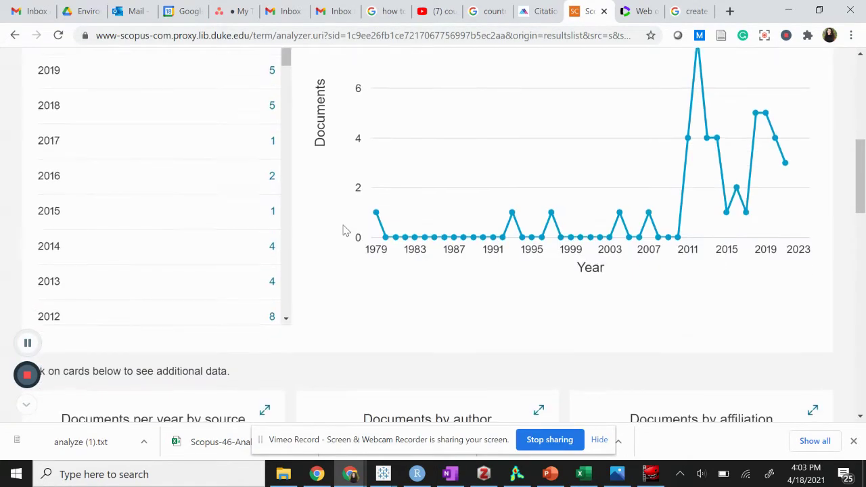
scroll(344, 231, up, 4)
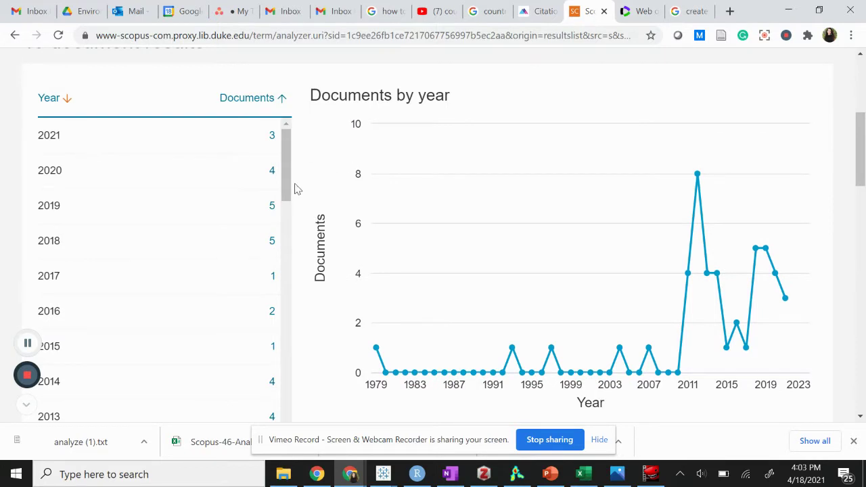
scroll(361, 191, down, 1)
scroll(365, 186, down, 6)
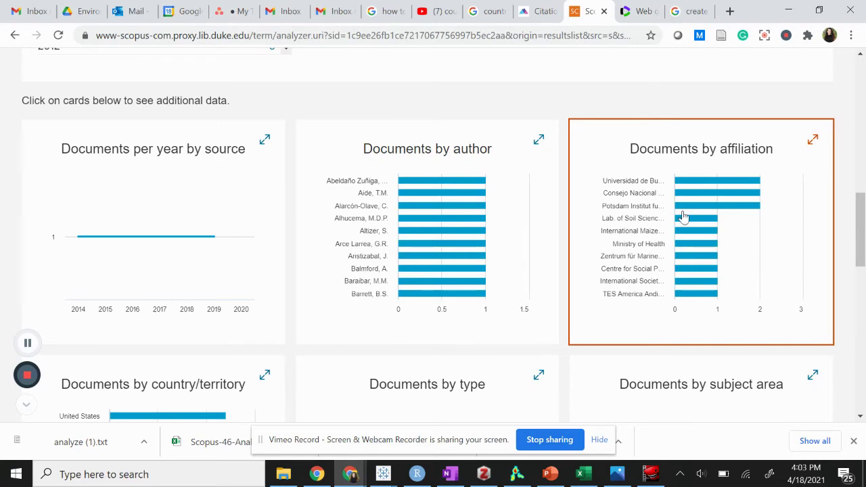
scroll(683, 216, down, 2)
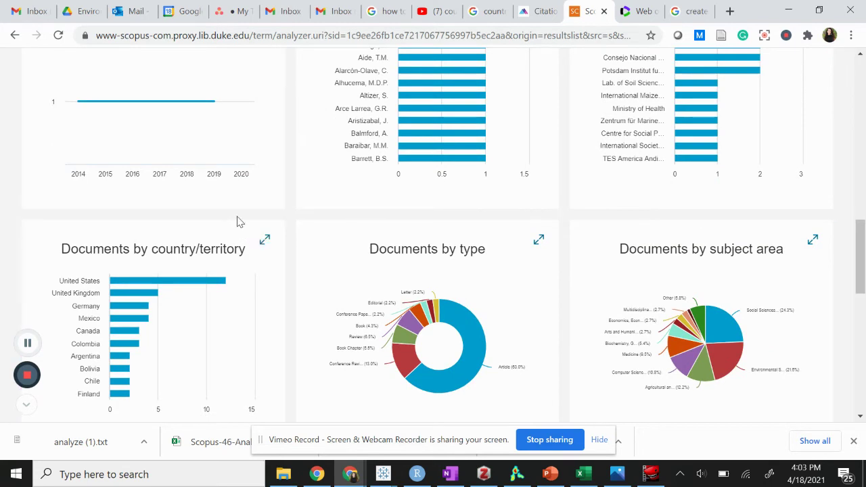
Open the Documents by country/territory analysis and add Italy, Netherlands and Spain to the chart
click(207, 285)
scroll(507, 216, down, 3)
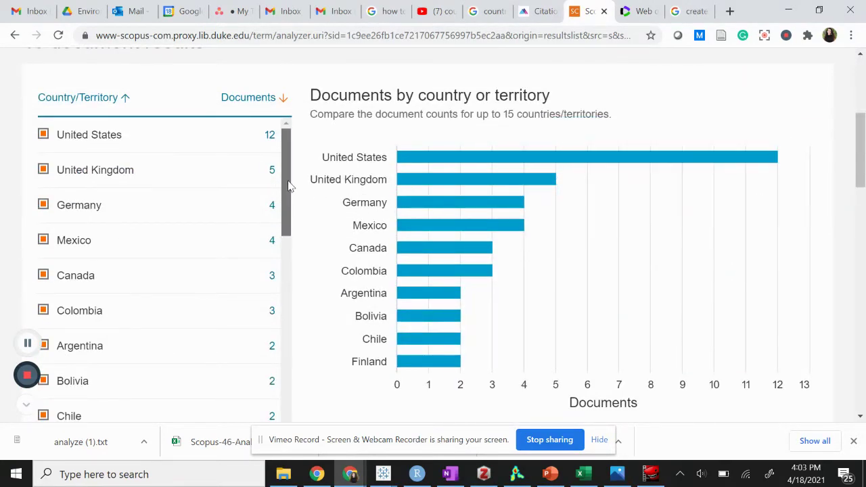
drag(288, 185, 286, 280)
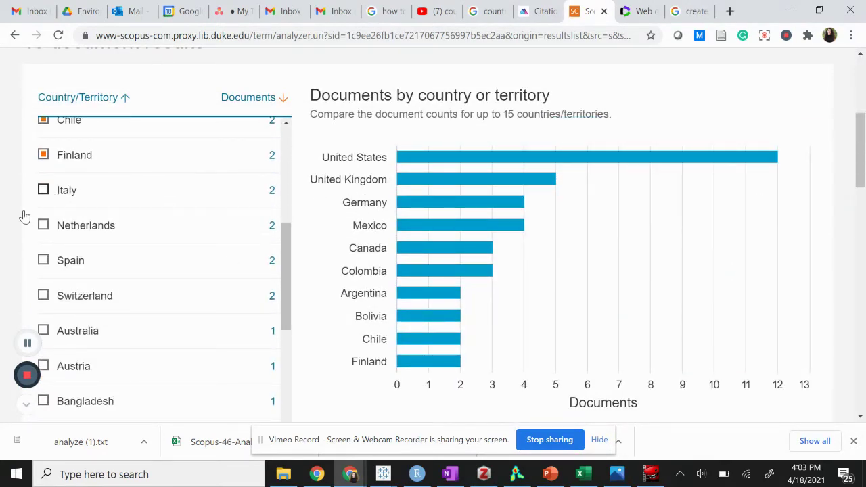
click(43, 190)
click(42, 226)
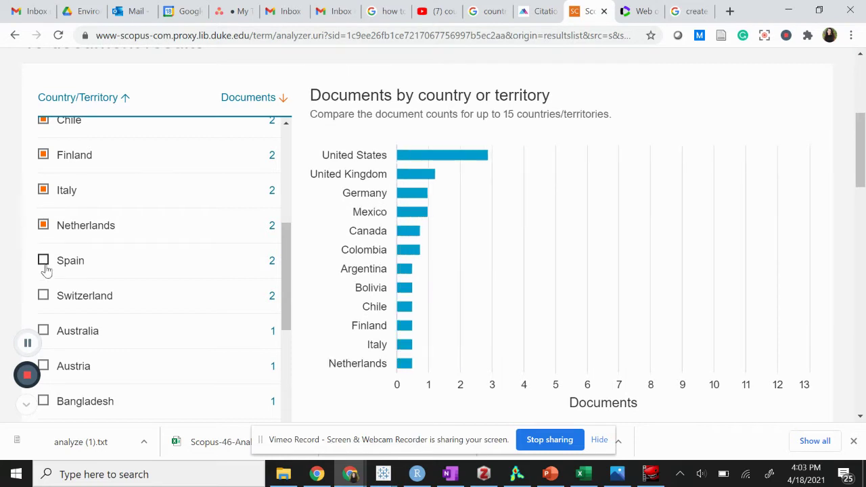
click(43, 261)
scroll(122, 247, down, 5)
scroll(130, 247, up, 8)
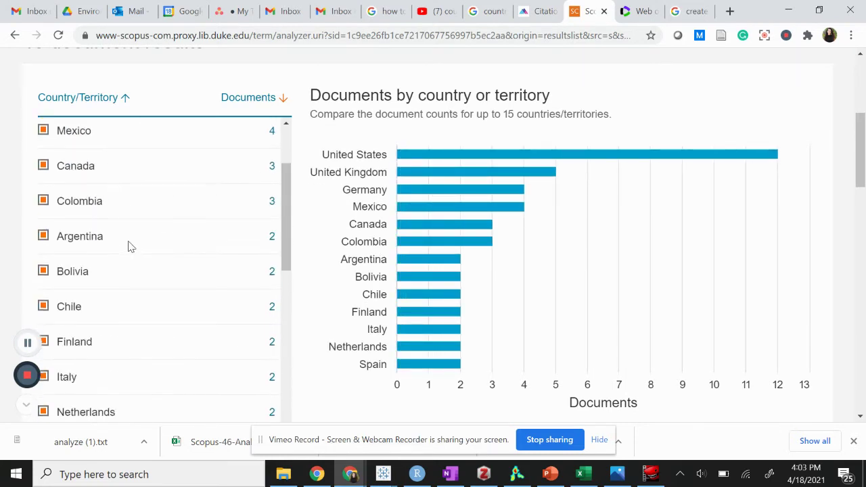
scroll(138, 247, up, 2)
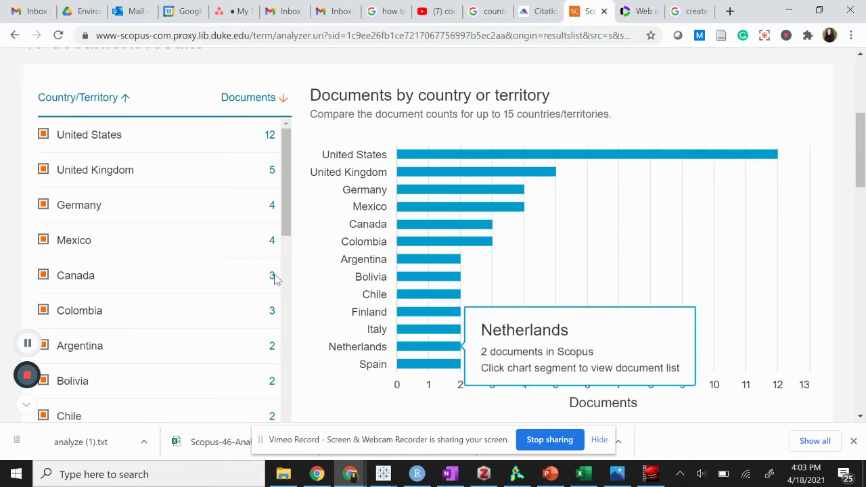
scroll(308, 201, down, 4)
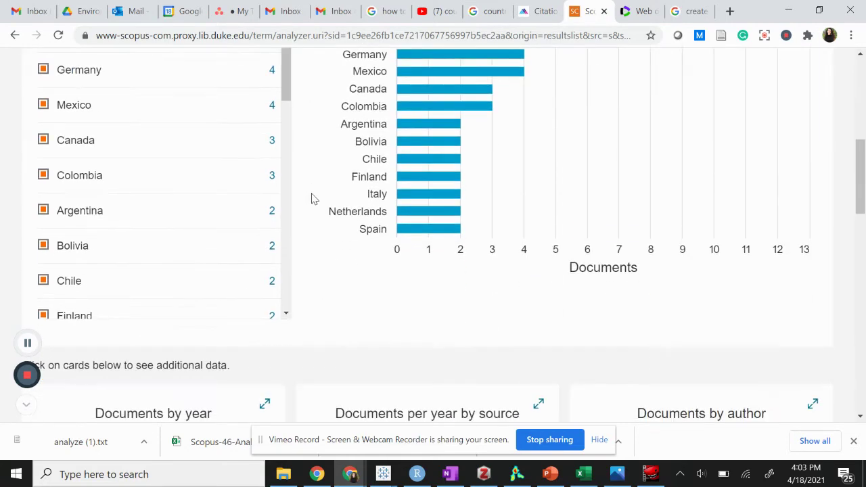
scroll(314, 191, up, 4)
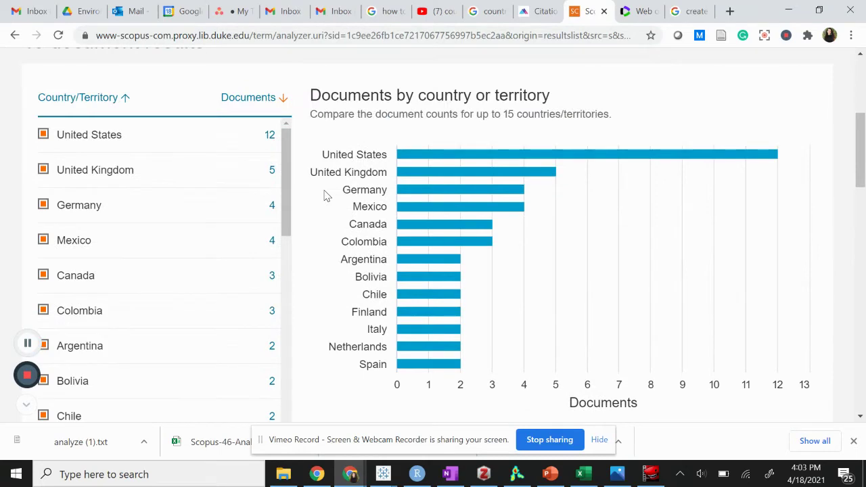
scroll(315, 190, up, 2)
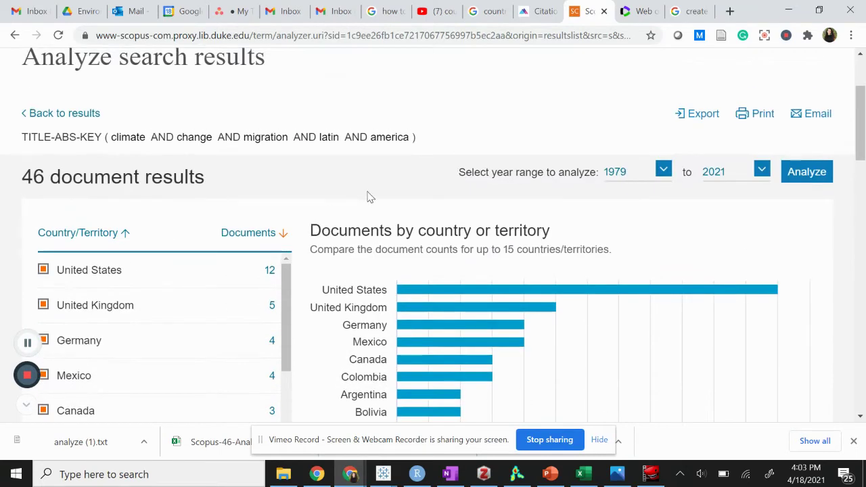
Export the country/territory document counts as a CSV file, then switch to the blank Book3 workbook
click(701, 116)
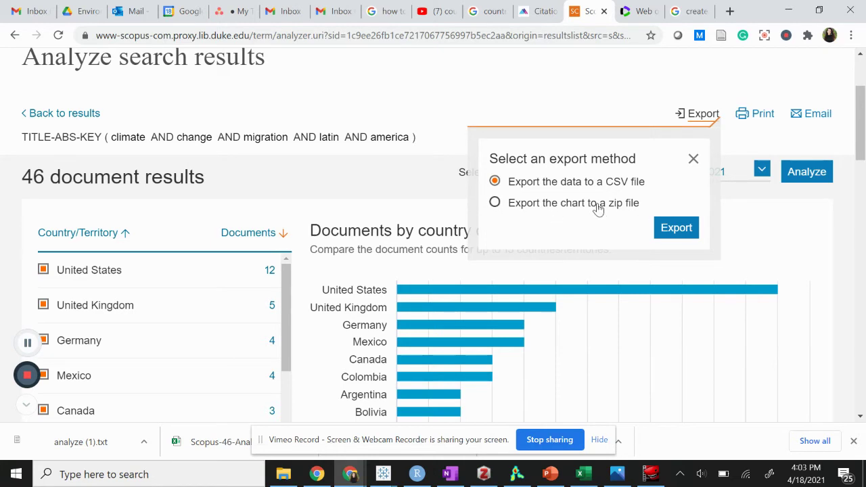
click(496, 203)
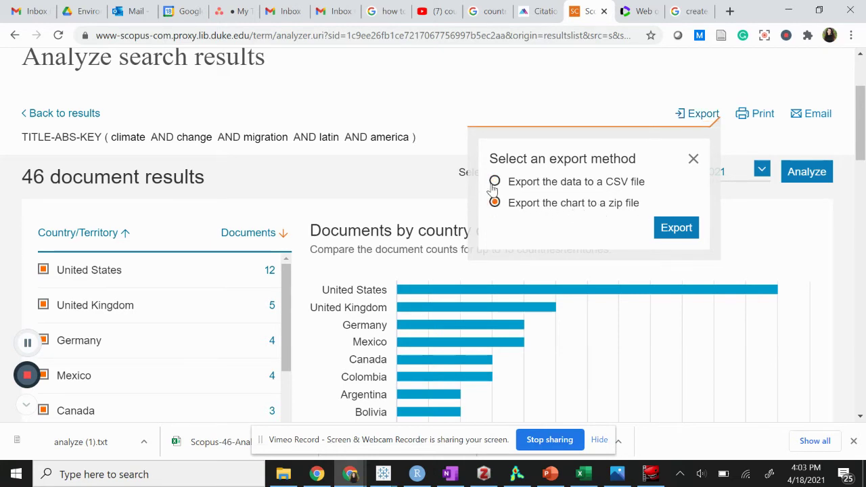
click(495, 182)
click(672, 230)
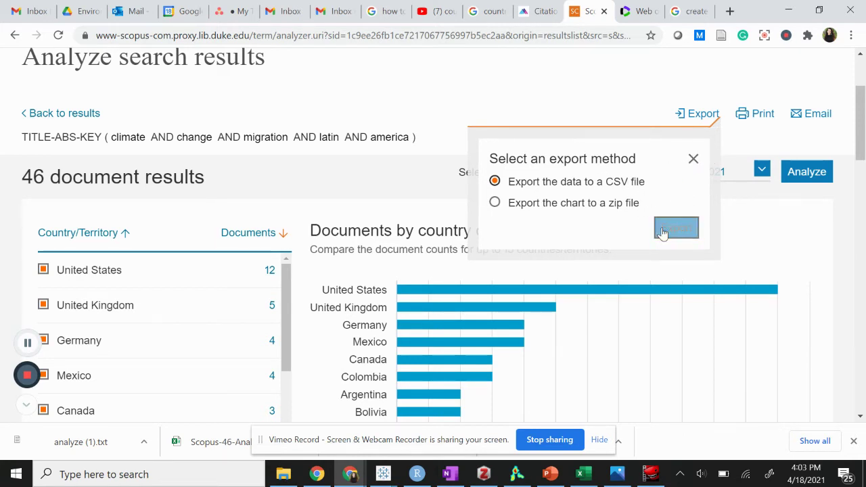
click(692, 162)
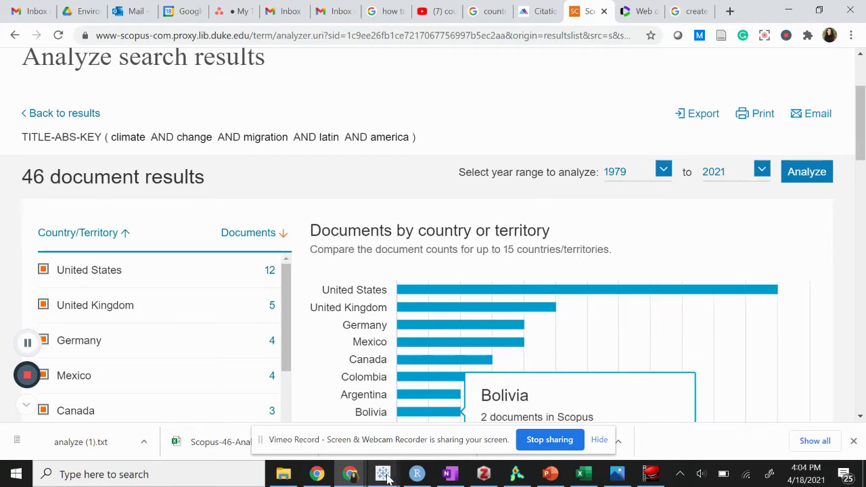
mouse_move(383, 474)
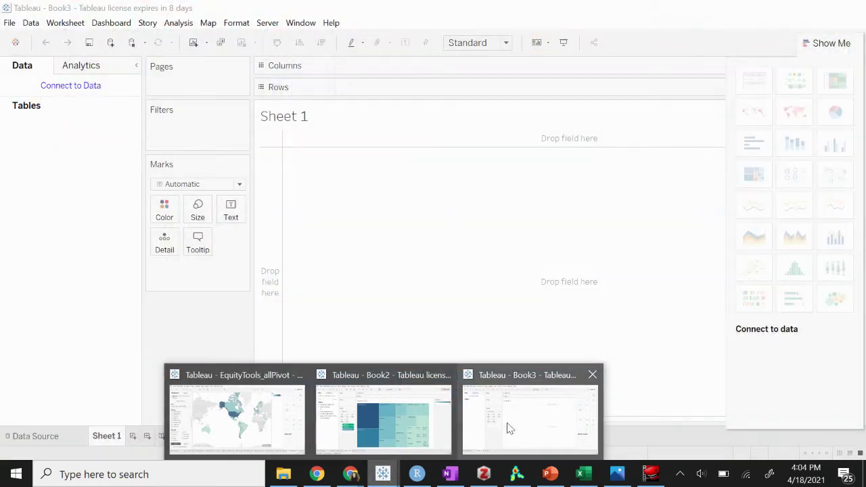
click(510, 428)
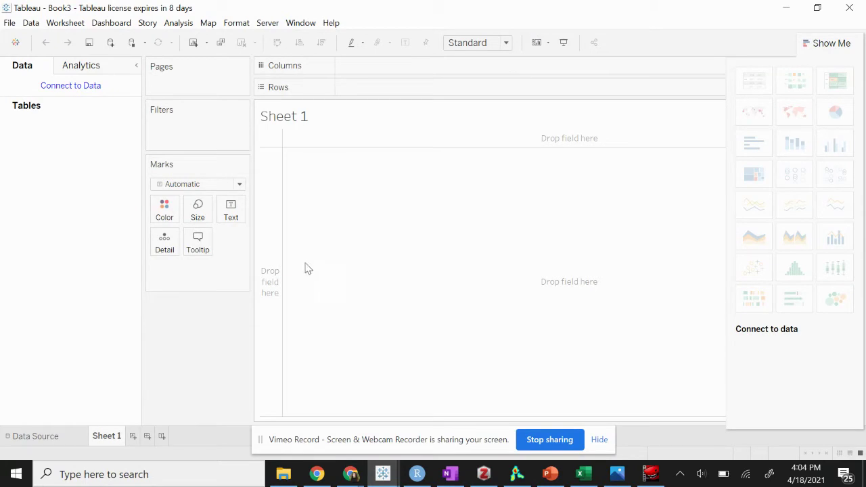
Connect Book3 to the Scopus-46-Analyze-Country file from Downloads as a new data source
click(31, 24)
click(43, 39)
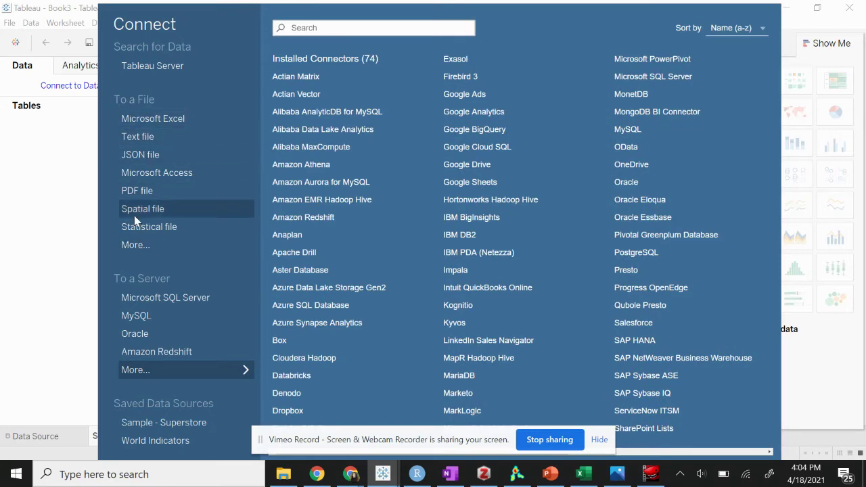
click(157, 246)
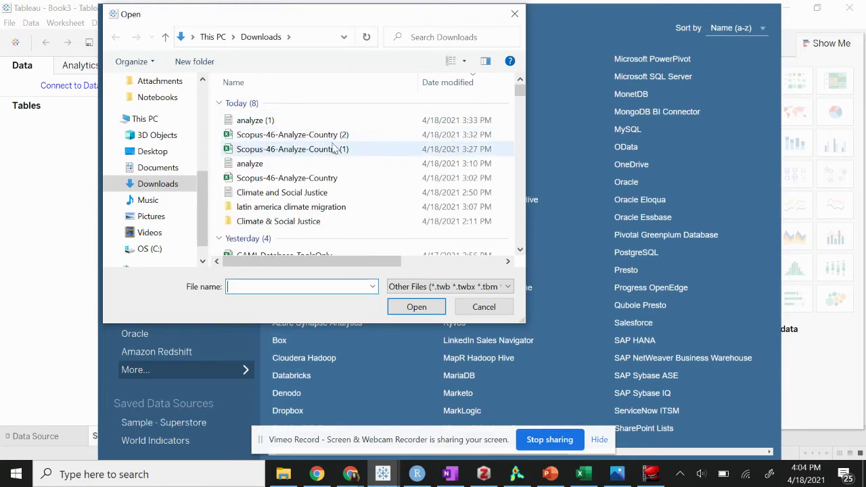
click(274, 178)
click(415, 308)
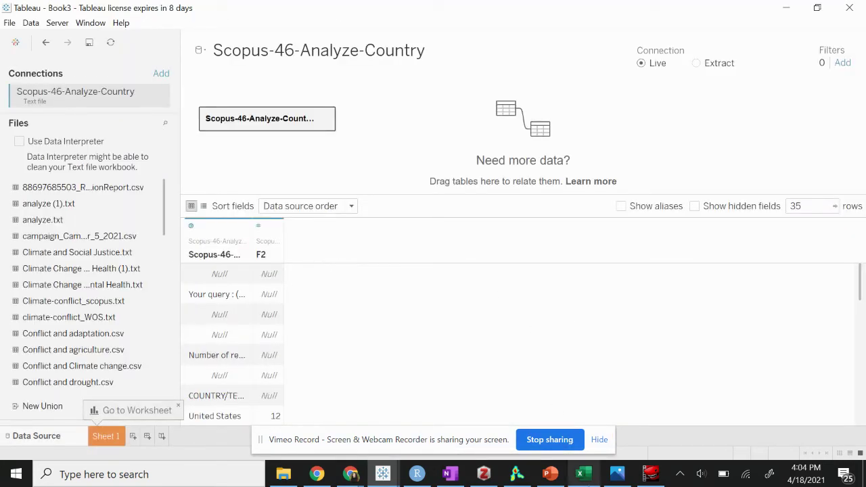
click(580, 473)
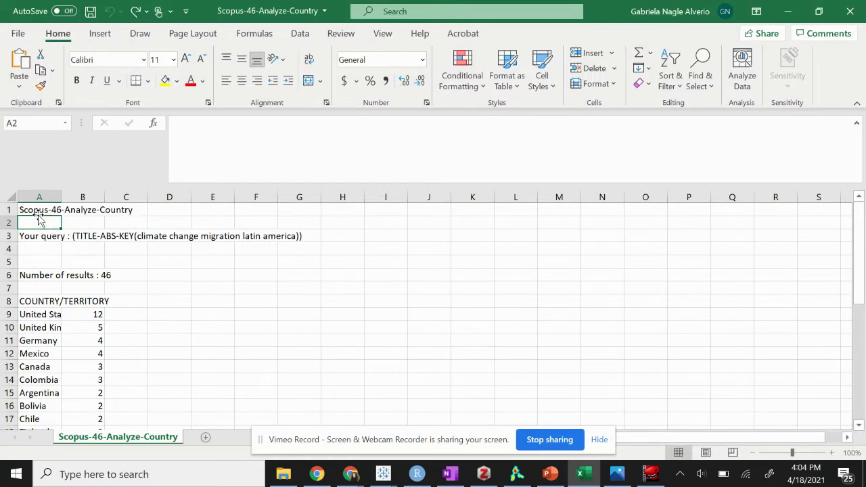
Inspect the query and result-count header rows in A1:B7 of the Excel file, then minimize Excel
drag(38, 209, 88, 285)
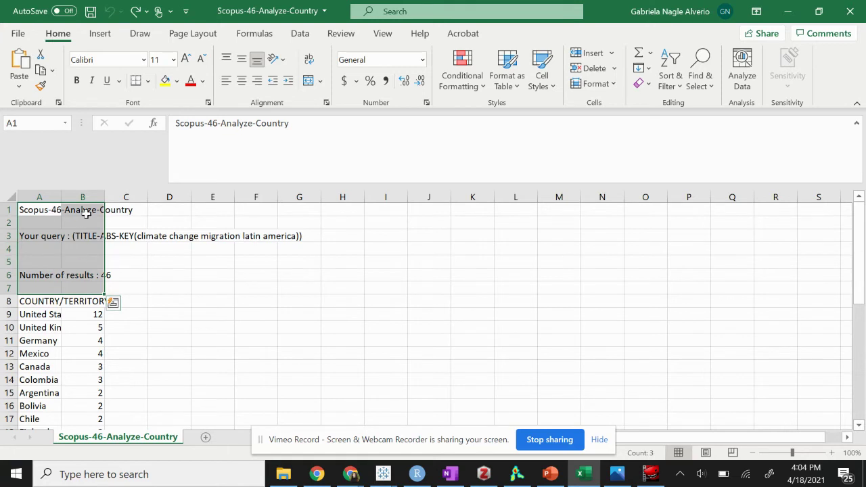
click(94, 273)
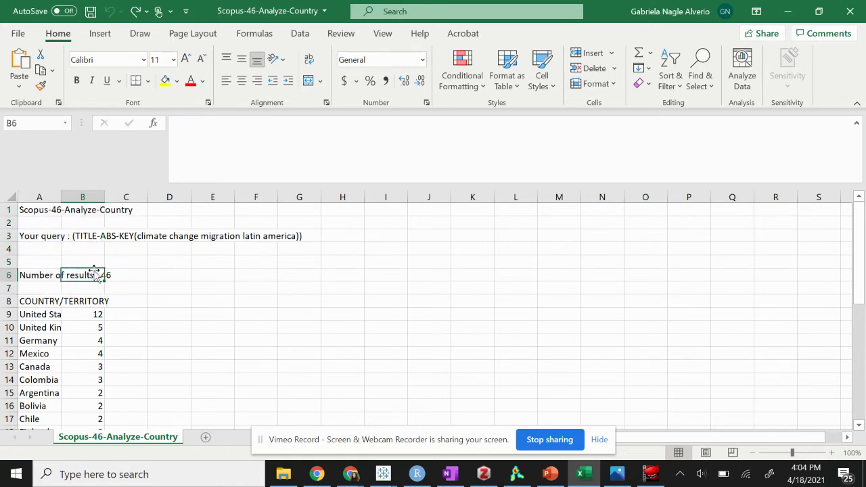
click(49, 274)
drag(39, 211, 83, 288)
click(785, 11)
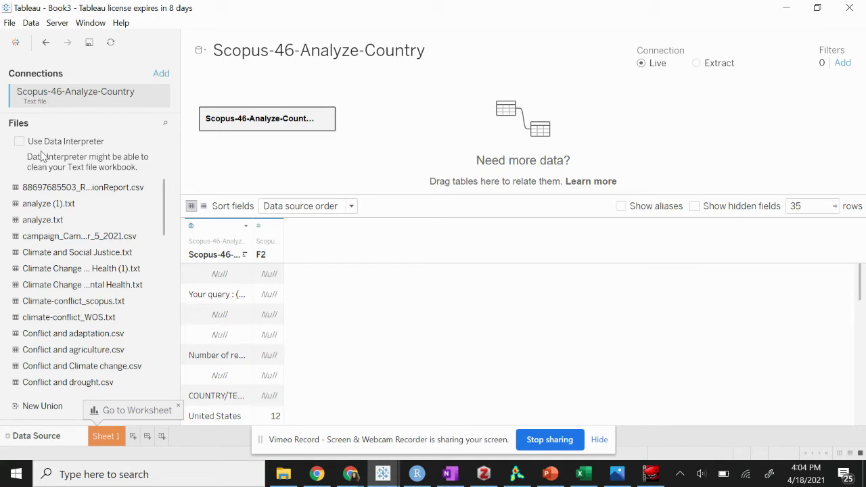
Enable Data Interpreter to clean the header rows and rename the F2 column to Count
click(19, 142)
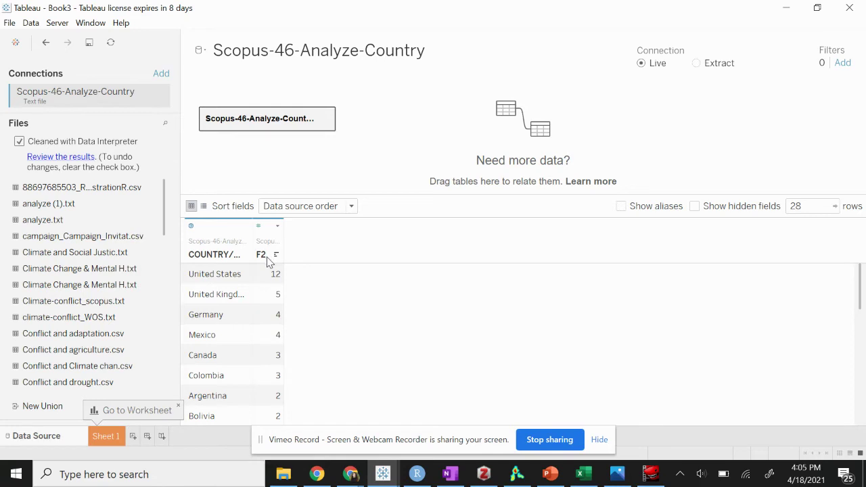
right_click(265, 261)
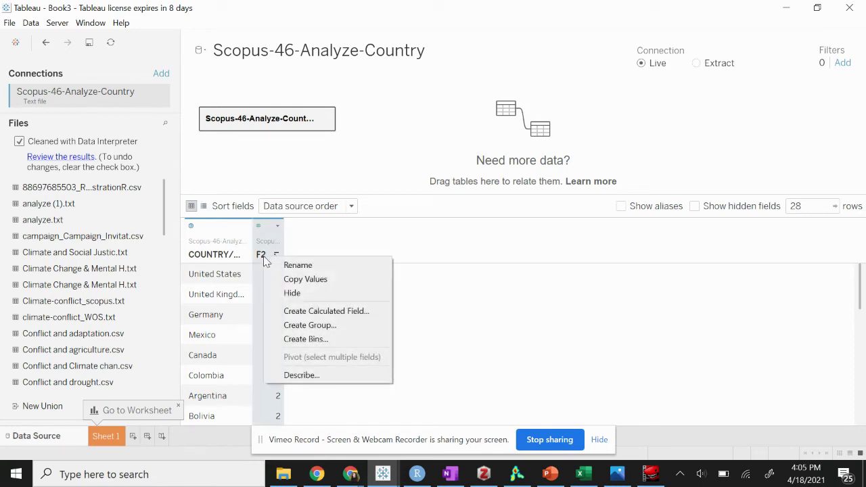
click(298, 265)
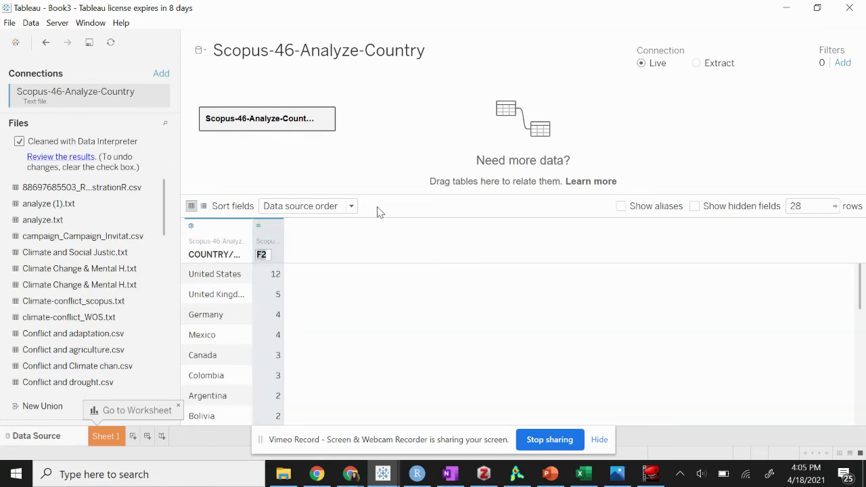
key(Return)
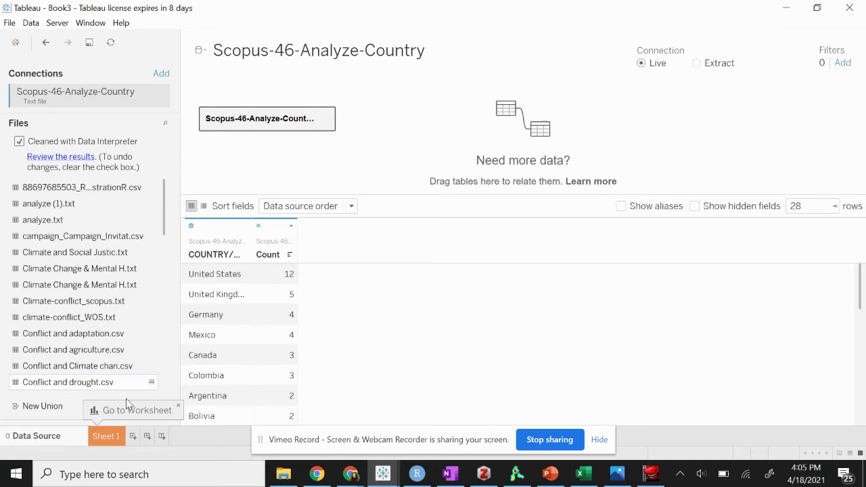
On Sheet 1, place COUNTRY/TERRITORY across Columns with summed Count plotted per country
click(107, 436)
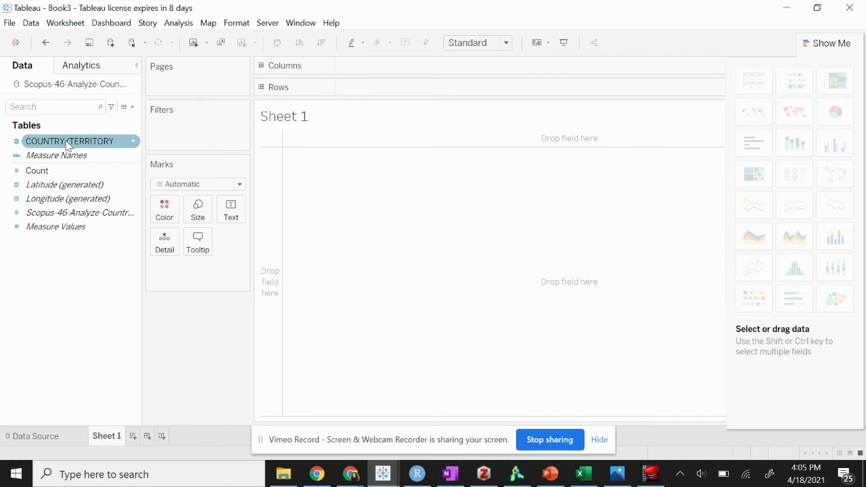
drag(67, 144, 387, 69)
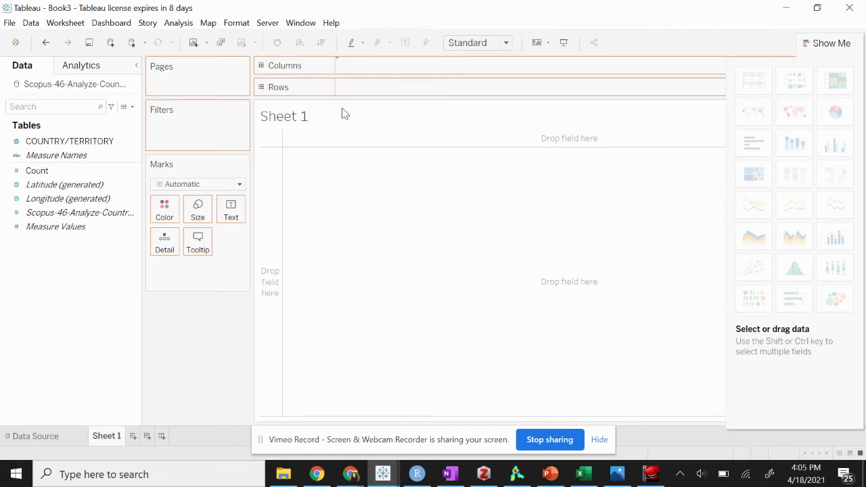
drag(37, 170, 392, 94)
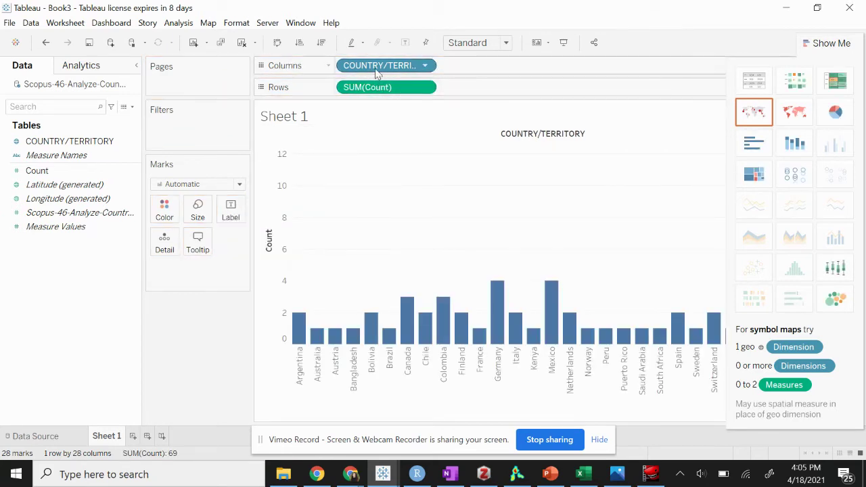
mouse_move(386, 66)
mouse_down()
mouse_move(391, 84)
mouse_move(478, 91)
mouse_move(374, 90)
mouse_move(372, 67)
mouse_move(381, 68)
mouse_up()
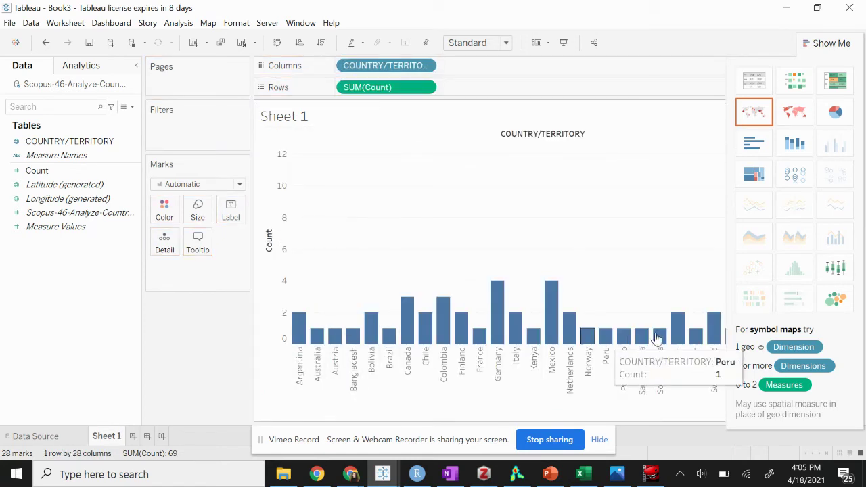
mouse_move(359, 87)
mouse_down()
mouse_move(453, 72)
mouse_move(368, 70)
mouse_move(373, 88)
mouse_up()
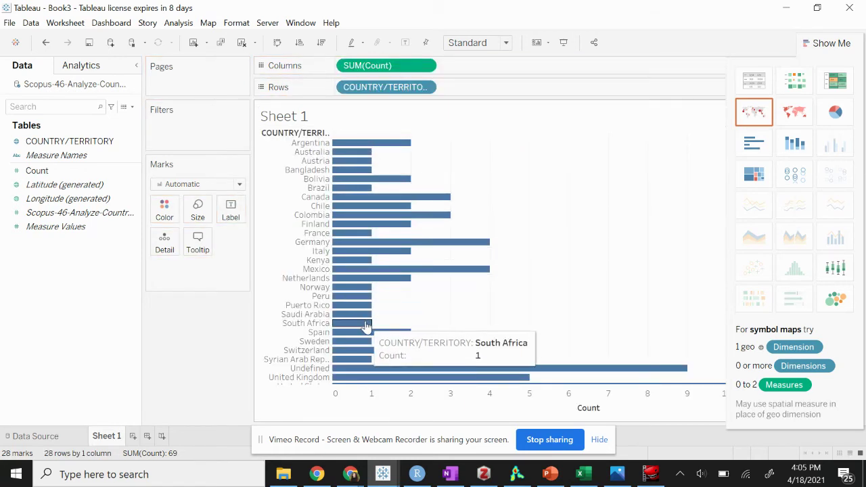
drag(377, 92, 389, 67)
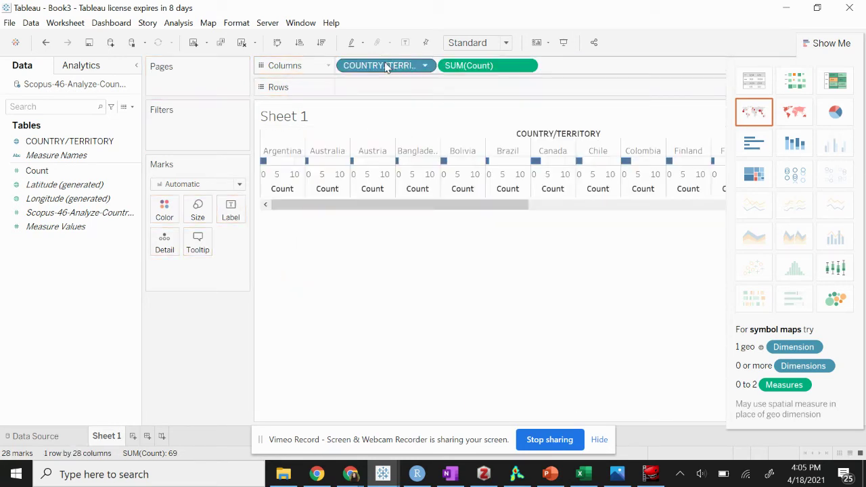
Remove the SUM(Count) pill and put Count on Rows so bars stand vertically
right_click(490, 70)
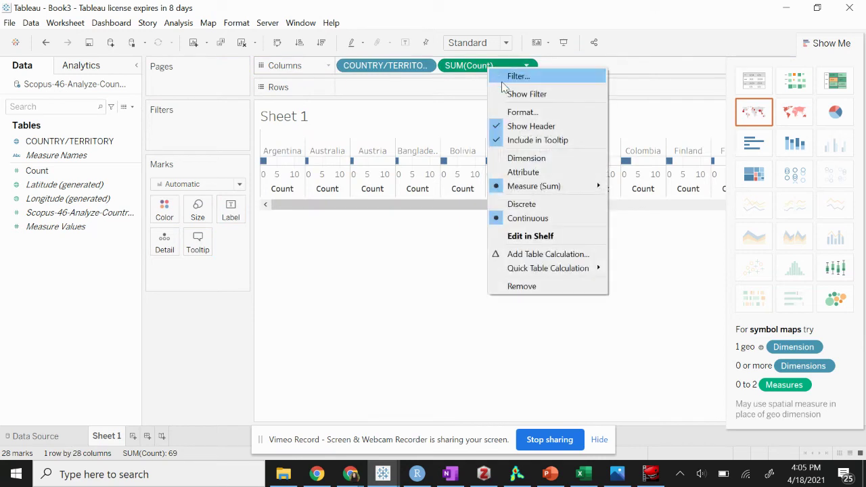
click(522, 287)
click(58, 157)
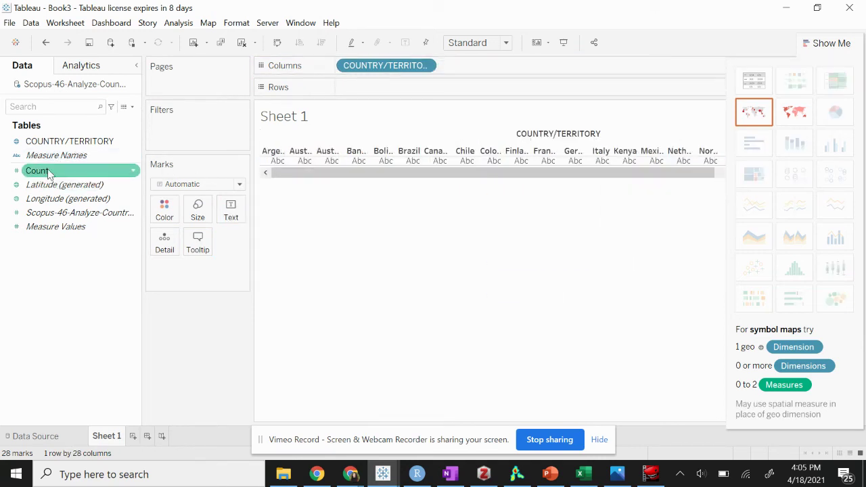
drag(41, 170, 406, 87)
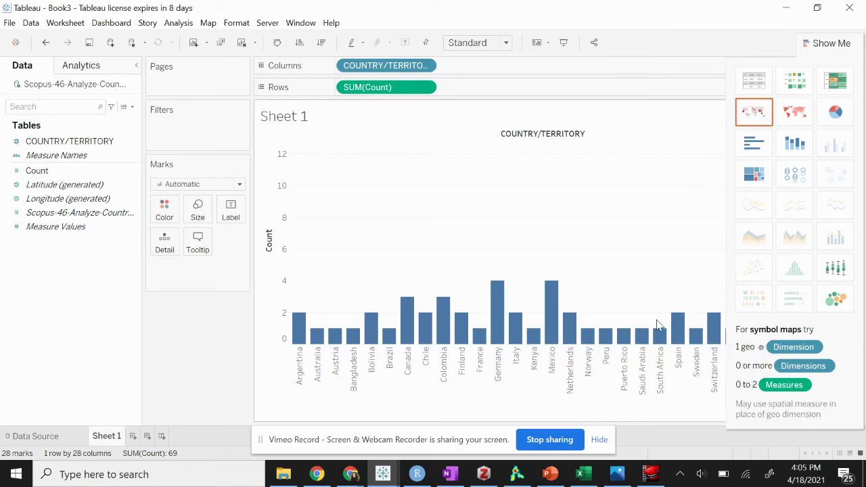
Switch Sheet 1 to a symbol map with circles sized by each country's summed Count
click(755, 126)
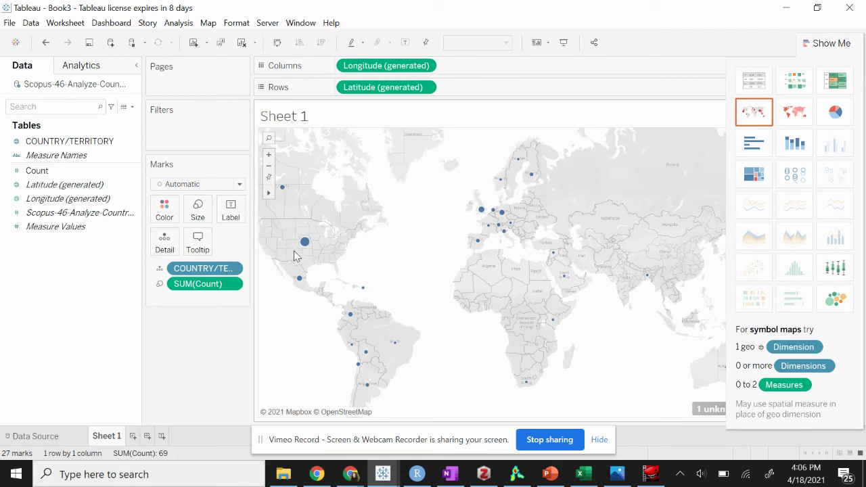
mouse_move(304, 245)
mouse_move(529, 386)
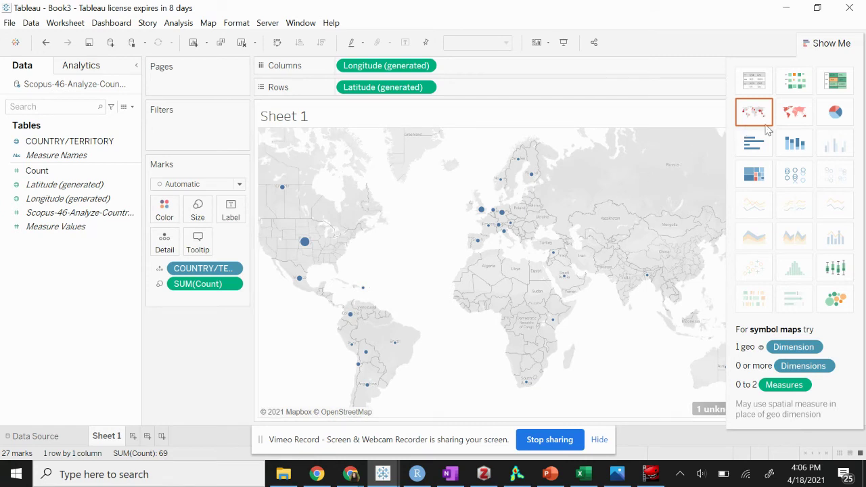
Switch to a filled map shading each country by summed Count
click(789, 112)
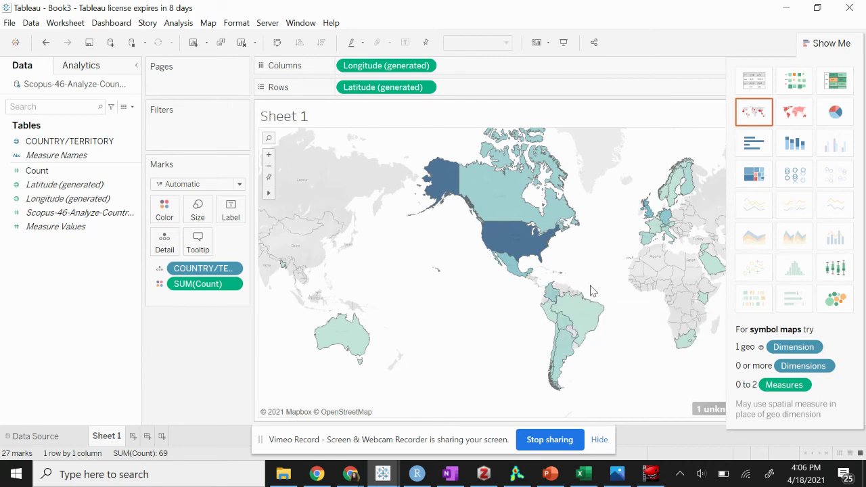
Colour the map in 7 stepped Gold-Purple Diverging shades, then switch it to a treemap
click(169, 217)
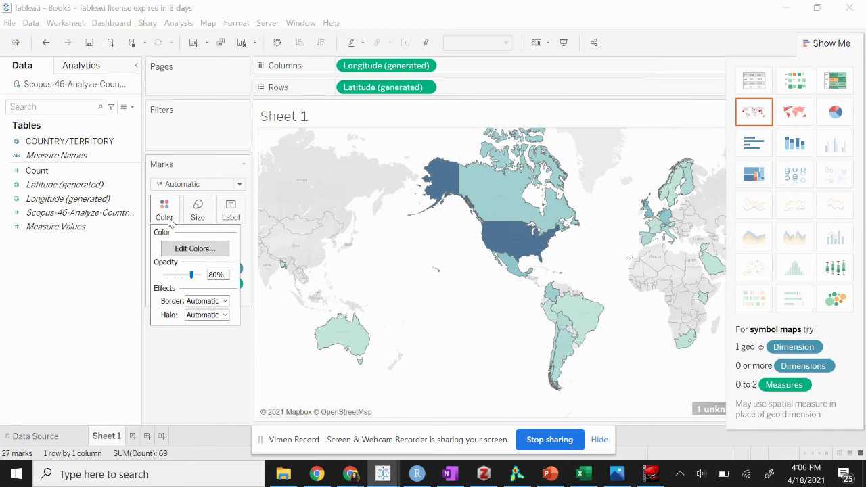
click(179, 250)
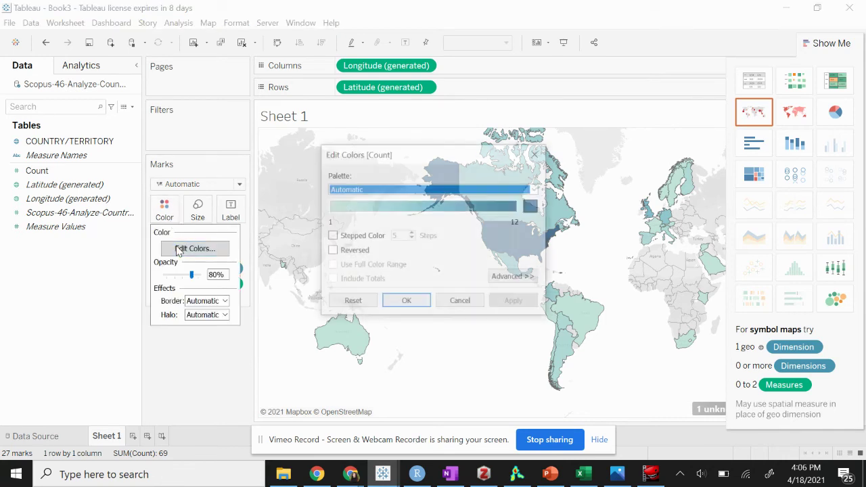
click(331, 236)
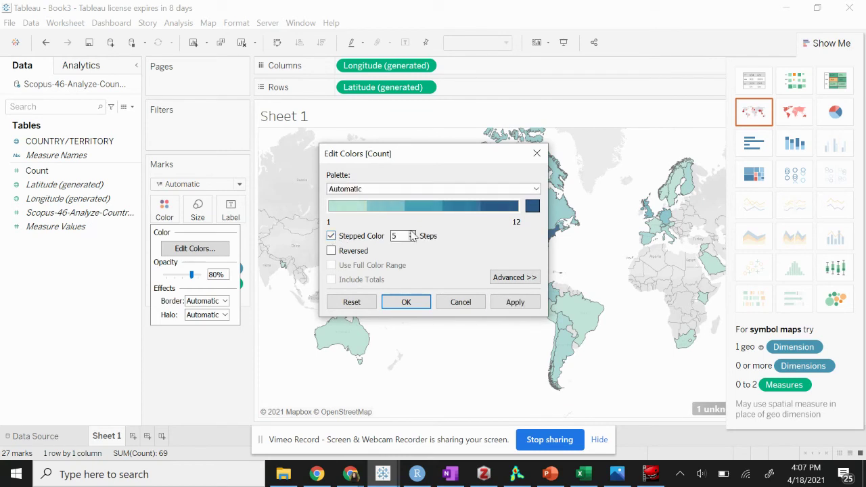
click(411, 233)
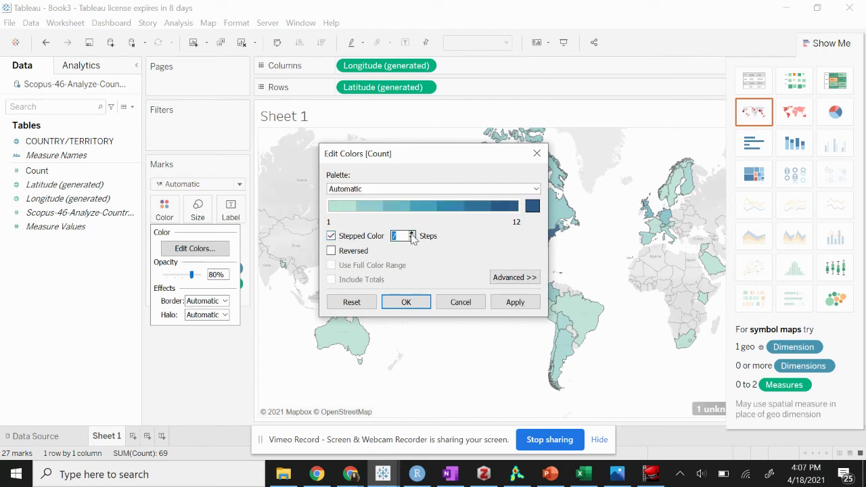
click(412, 234)
click(454, 191)
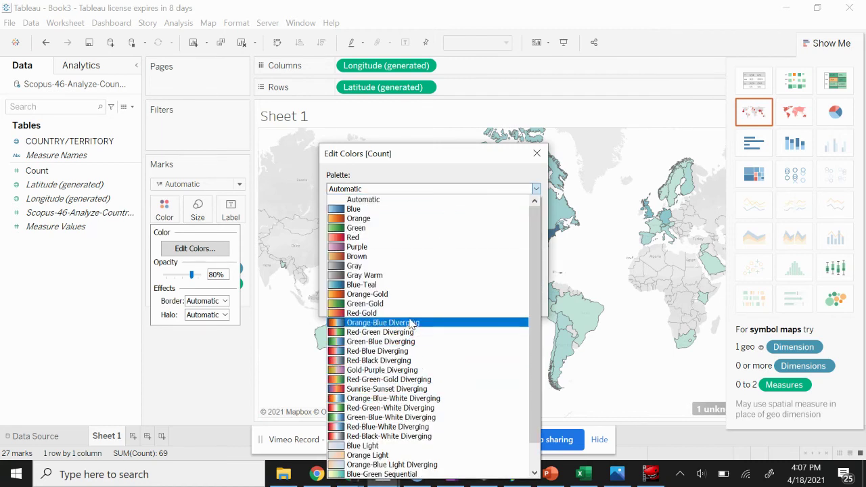
click(406, 370)
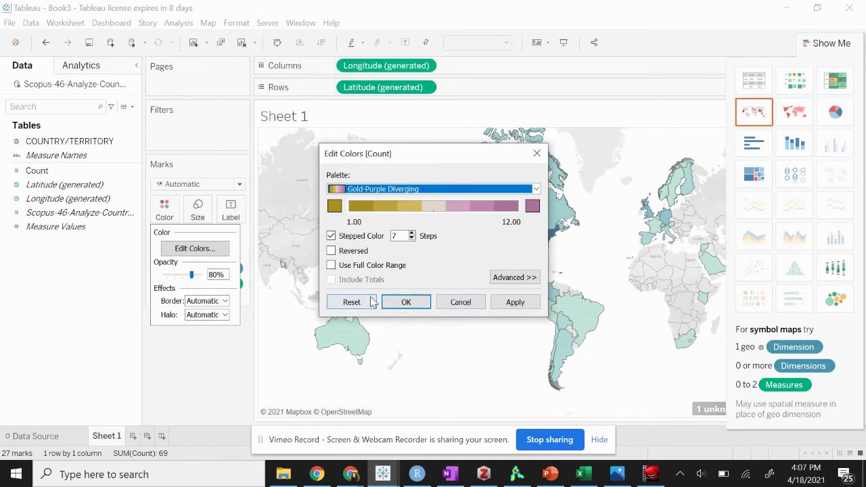
click(405, 303)
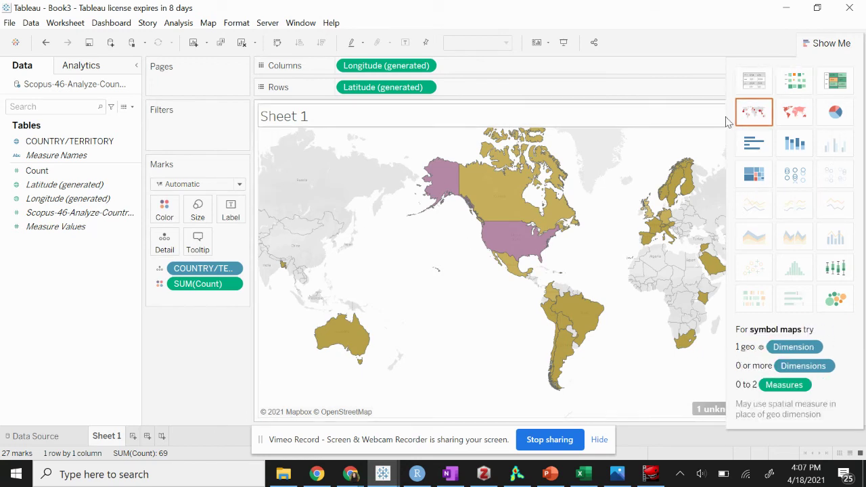
click(754, 175)
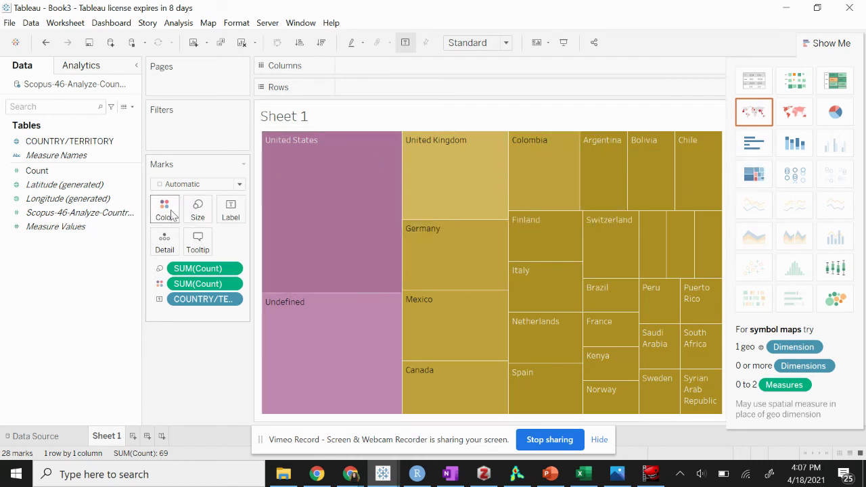
Remove the SUM(Count) colour pill and drop Count back onto Color
right_click(203, 287)
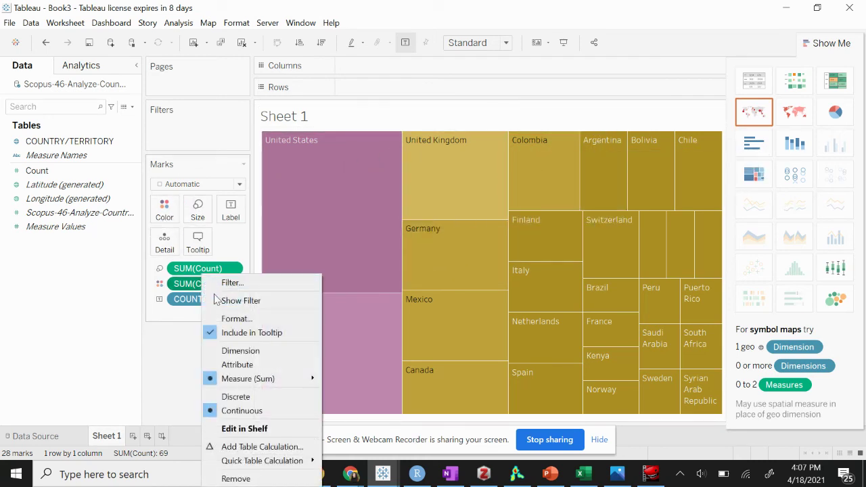
click(245, 479)
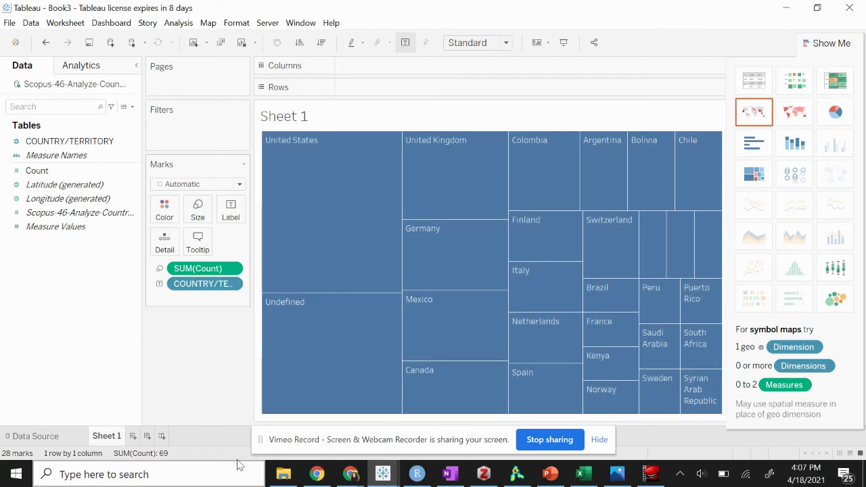
click(165, 222)
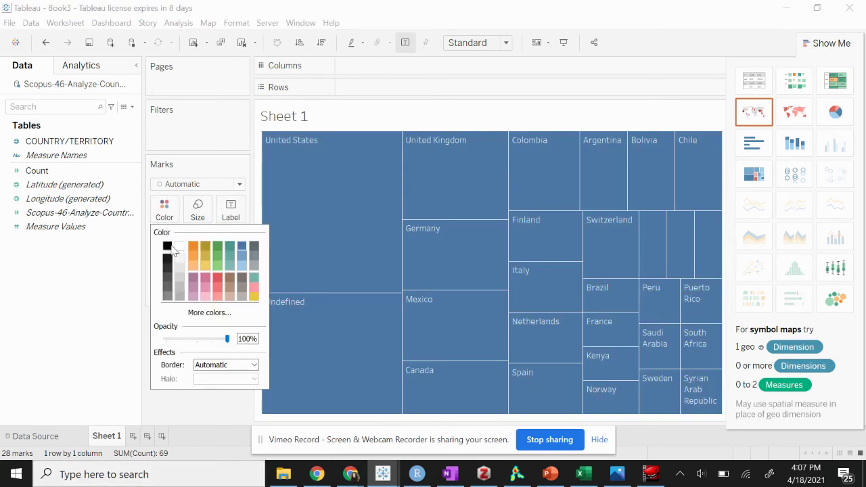
click(130, 340)
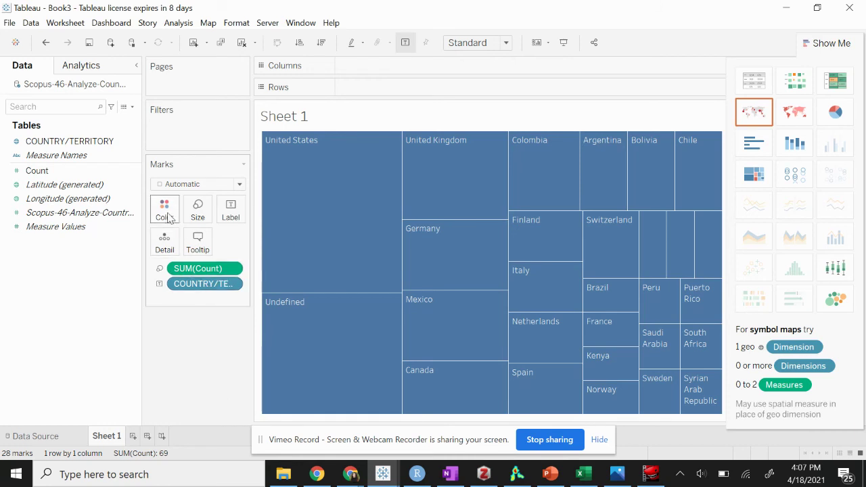
drag(181, 215, 182, 215)
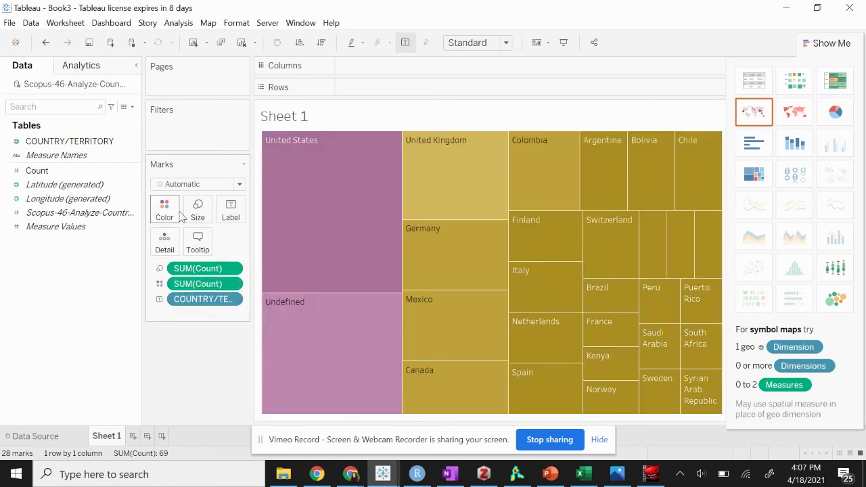
Change the treemap's stepped colour palette to Automatic blue
click(165, 210)
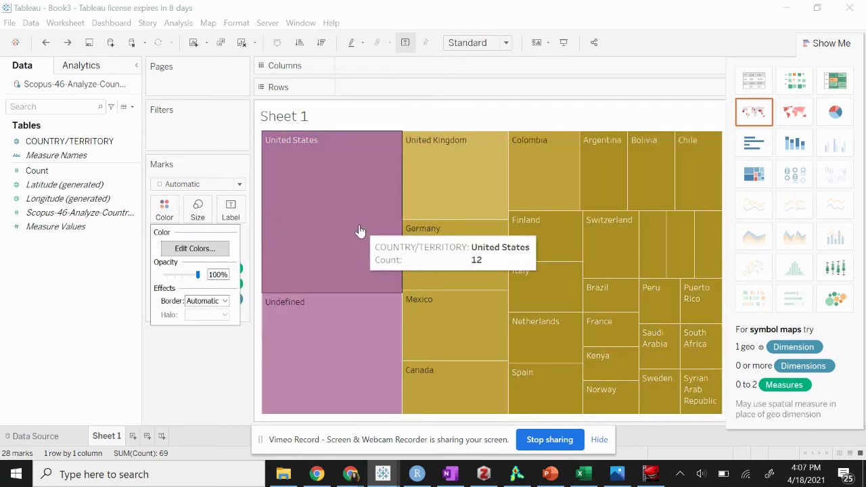
click(211, 254)
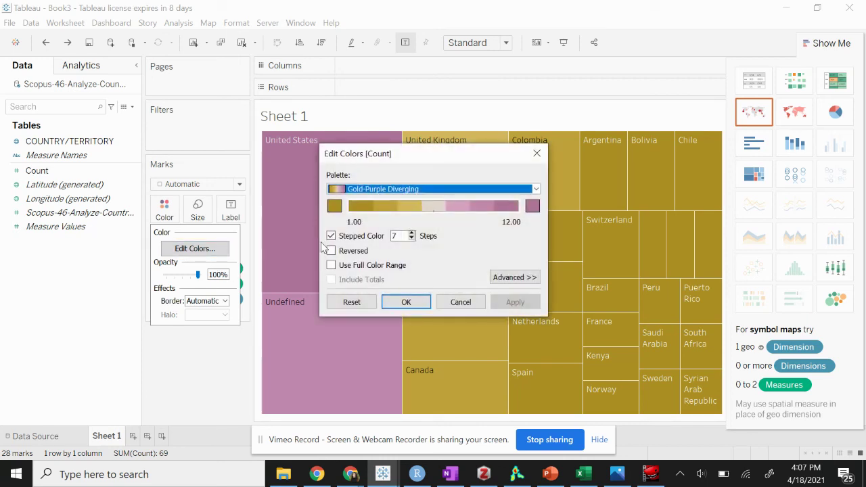
click(496, 190)
scroll(483, 236, up, 1)
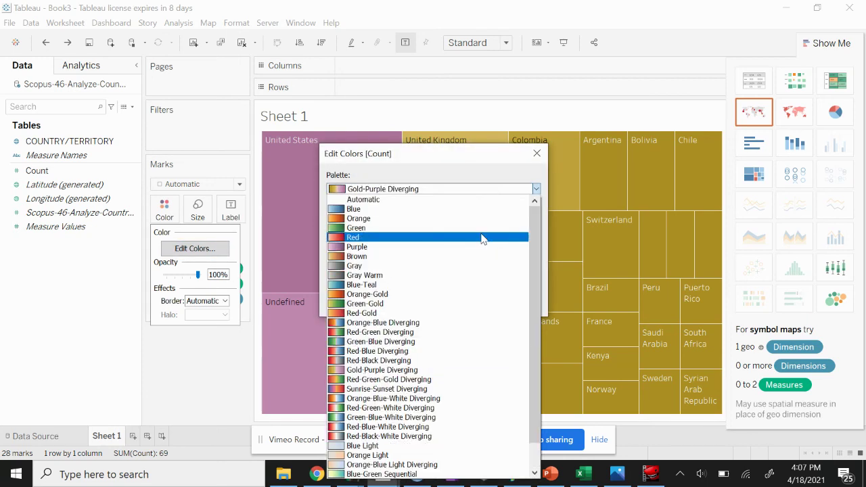
click(471, 201)
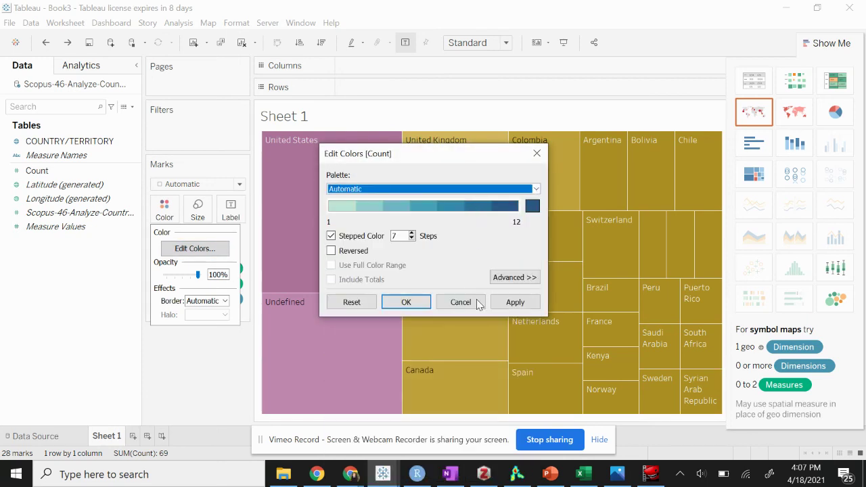
click(410, 303)
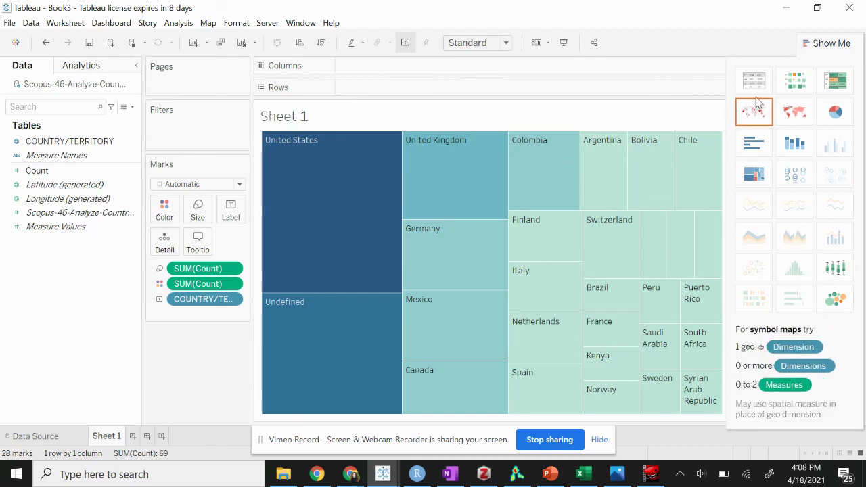
Switch to packed bubbles, one circle per country sized by Count, United States largest
click(834, 300)
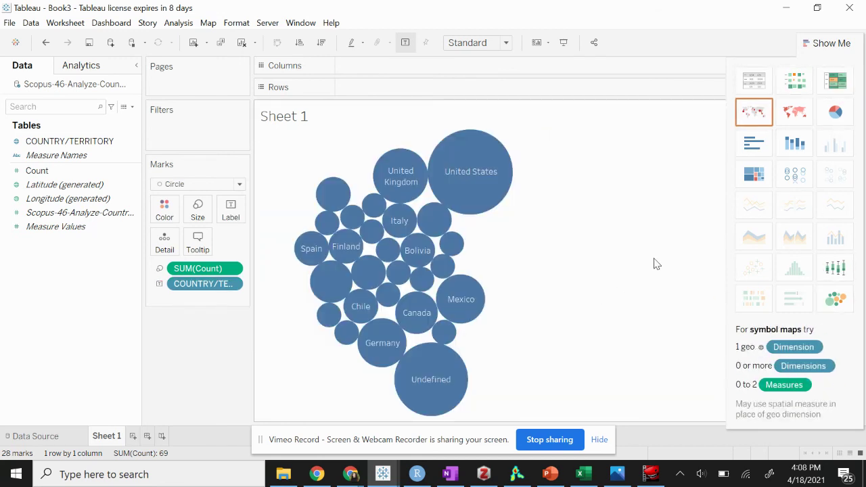
mouse_move(468, 218)
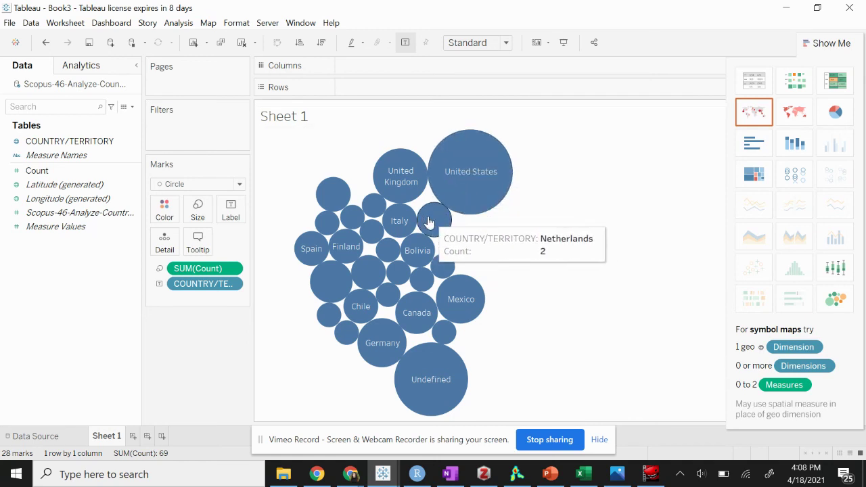
mouse_move(377, 284)
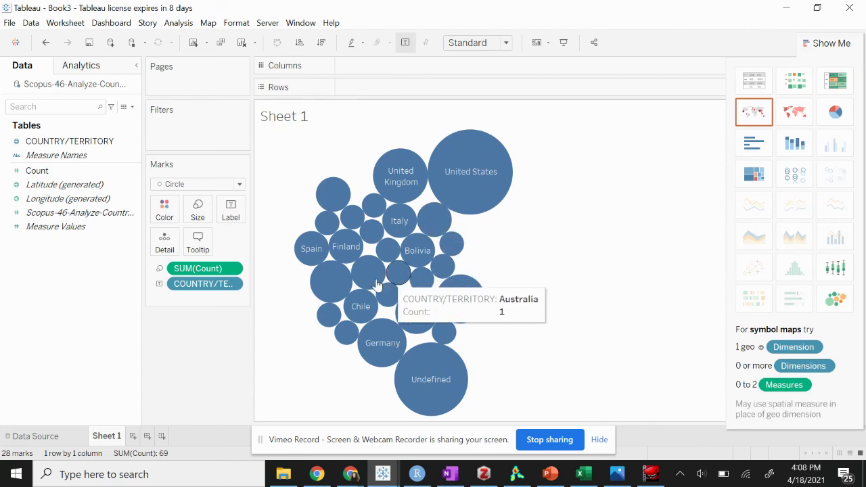
mouse_move(473, 169)
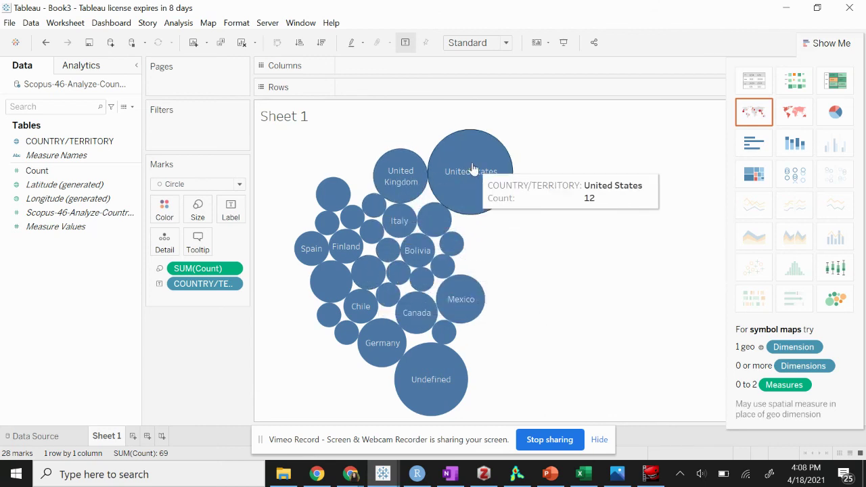